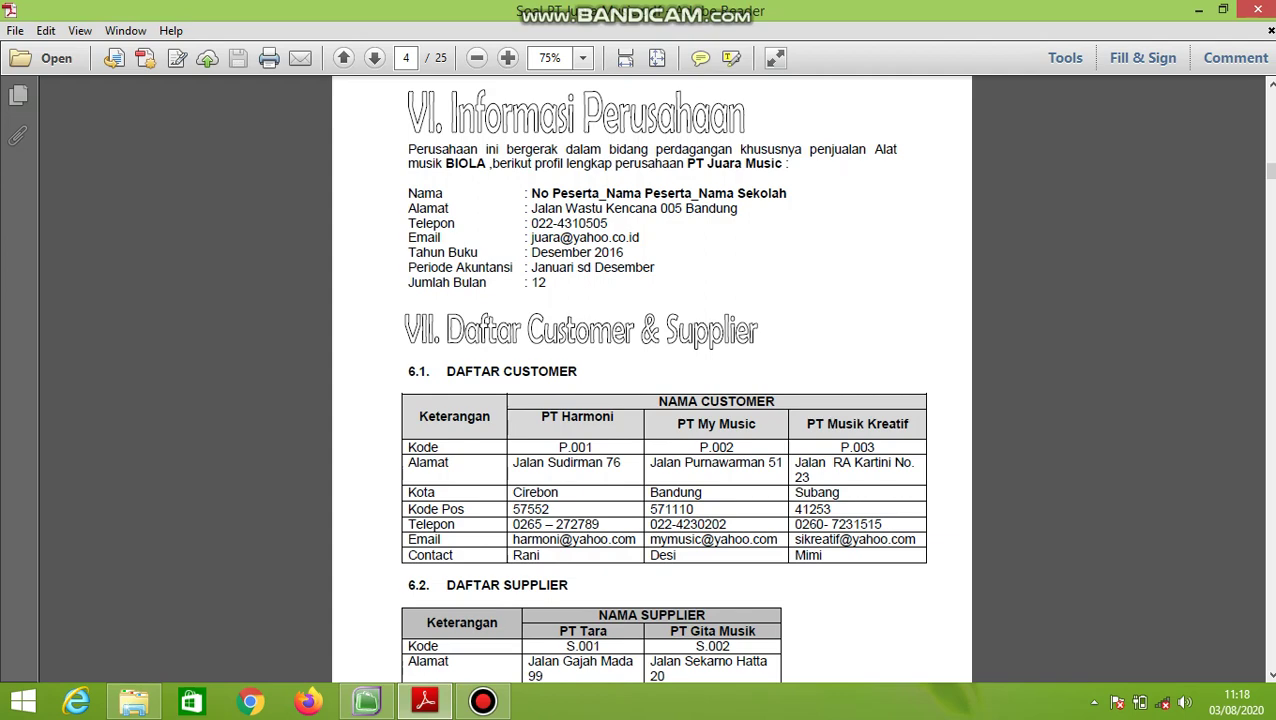
- Find the merchandise inventory table in section 6.5 of the PDF and open the inventory Items List in MYOB Accounting
scroll(650, 380, down, 15)
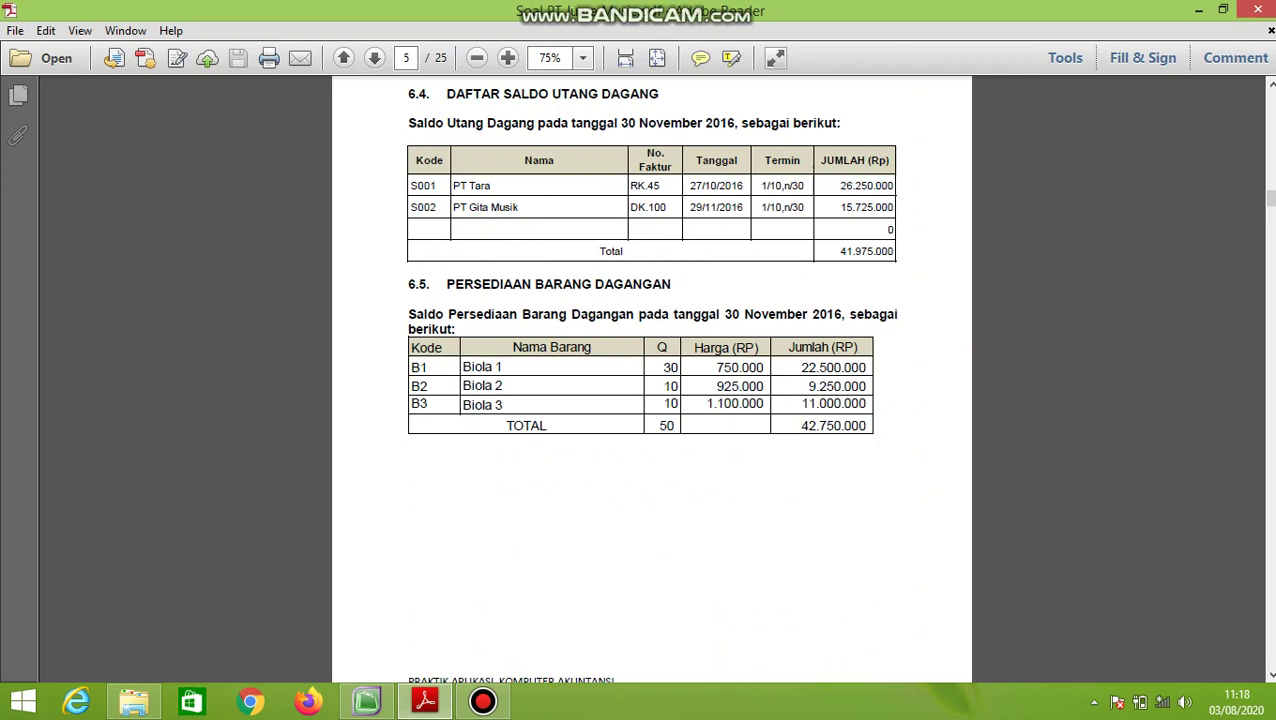
click(366, 701)
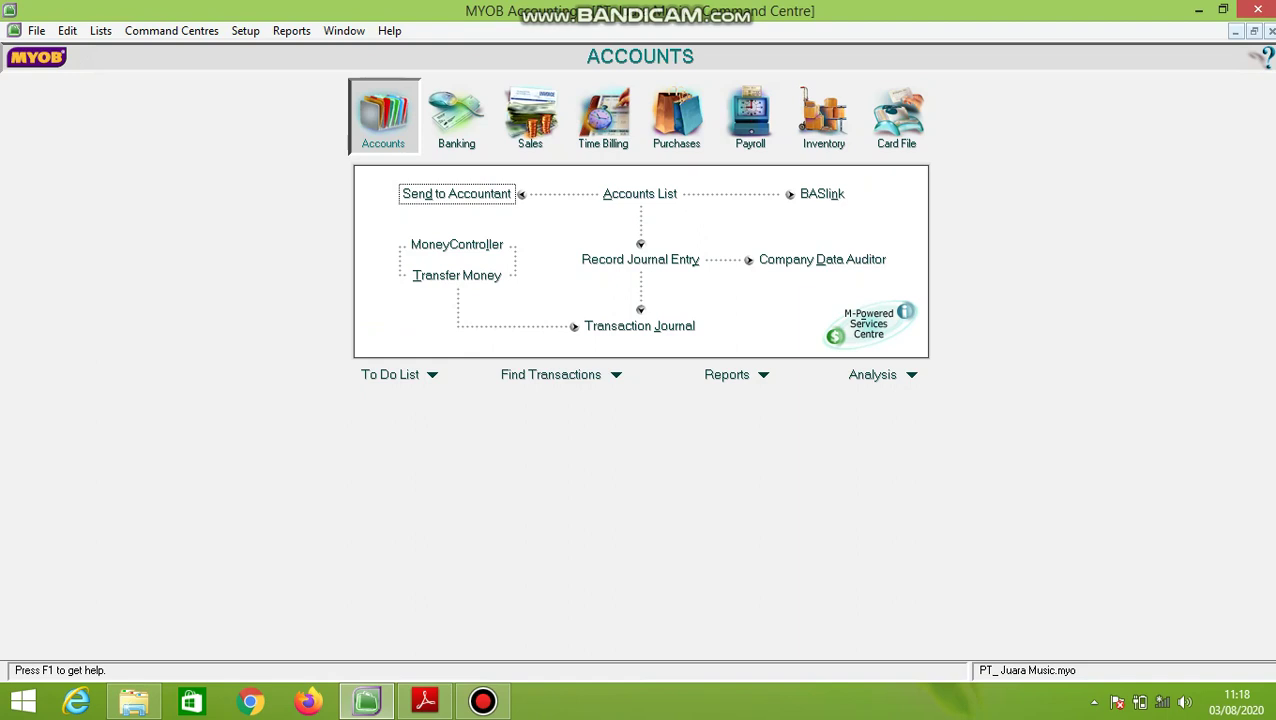
click(171, 31)
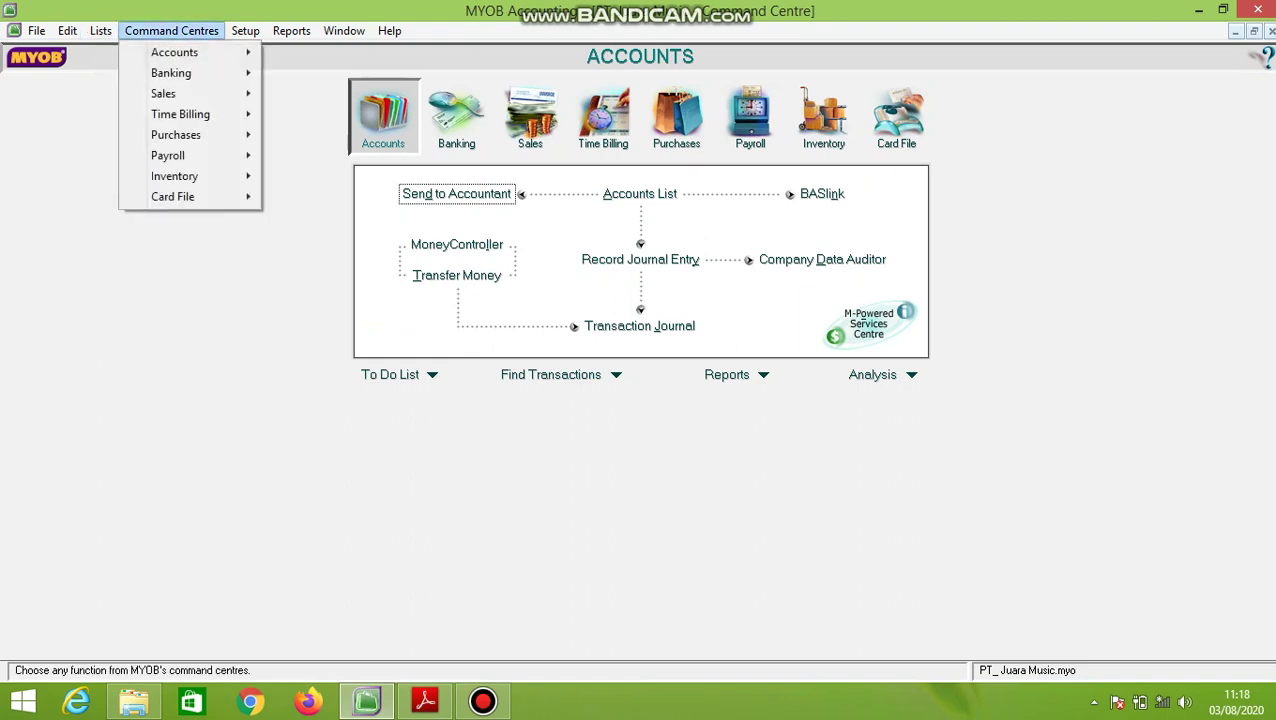
mouse_move(174, 176)
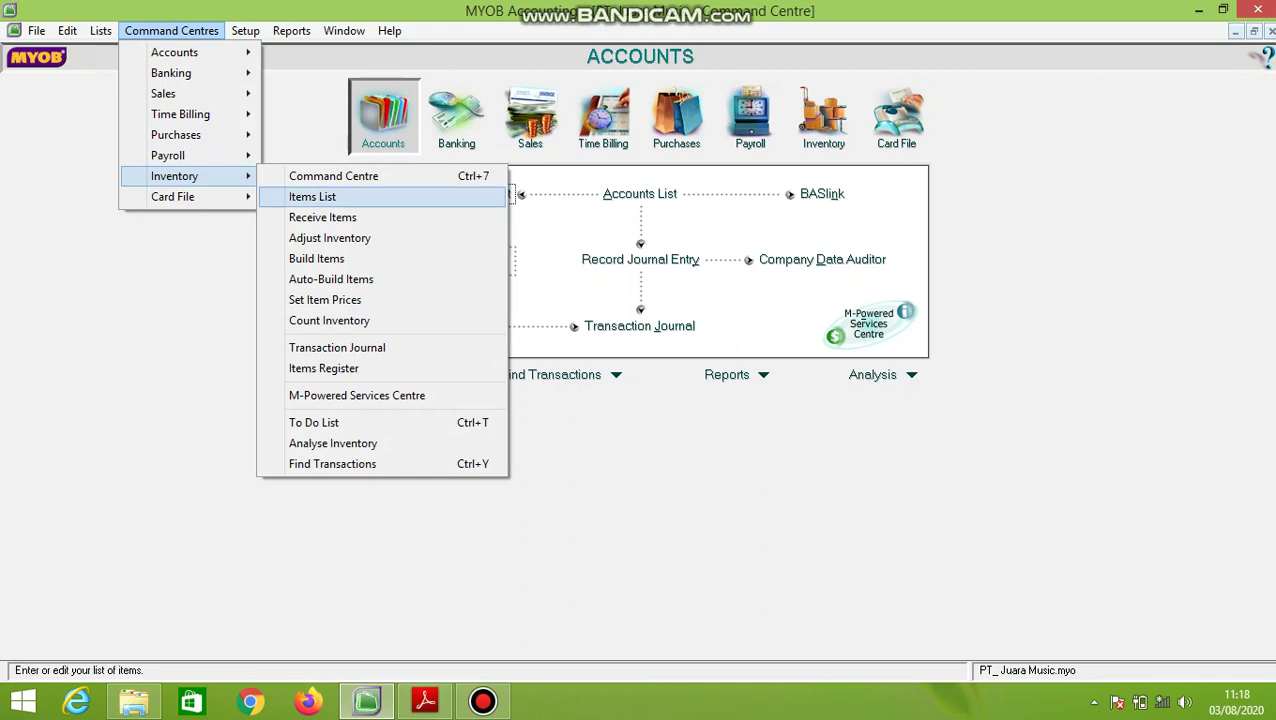
click(308, 125)
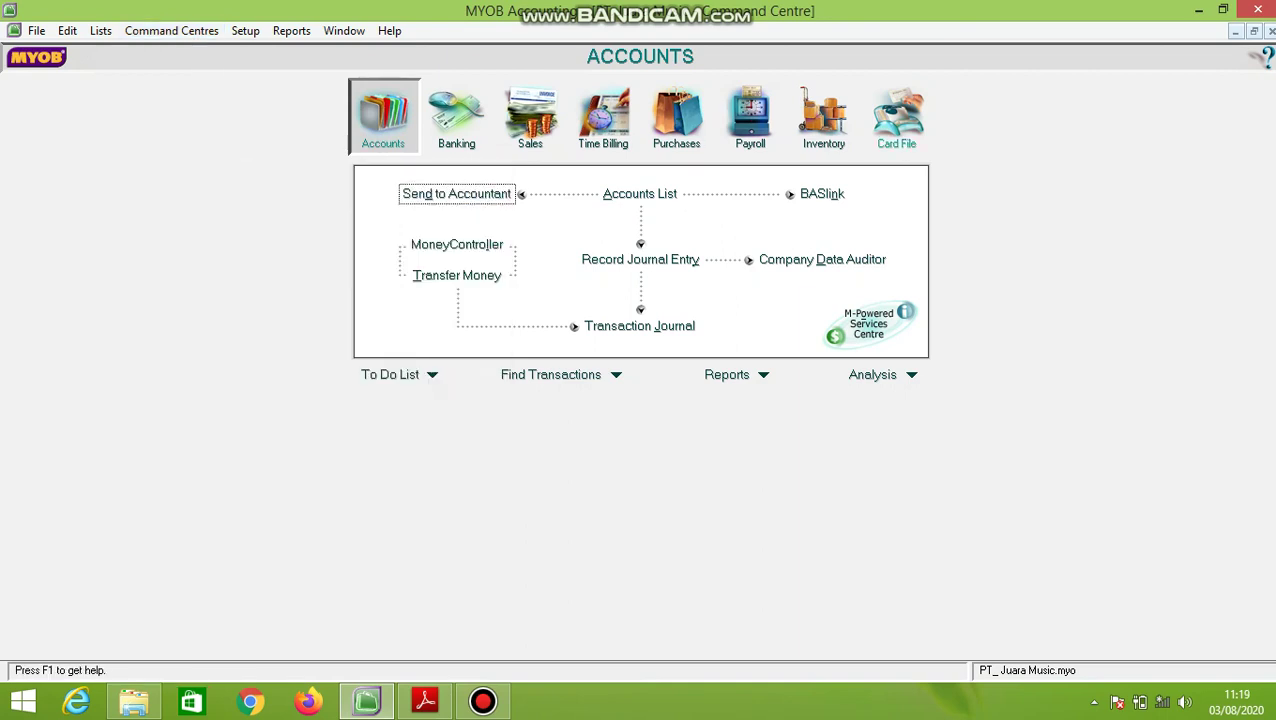
click(823, 118)
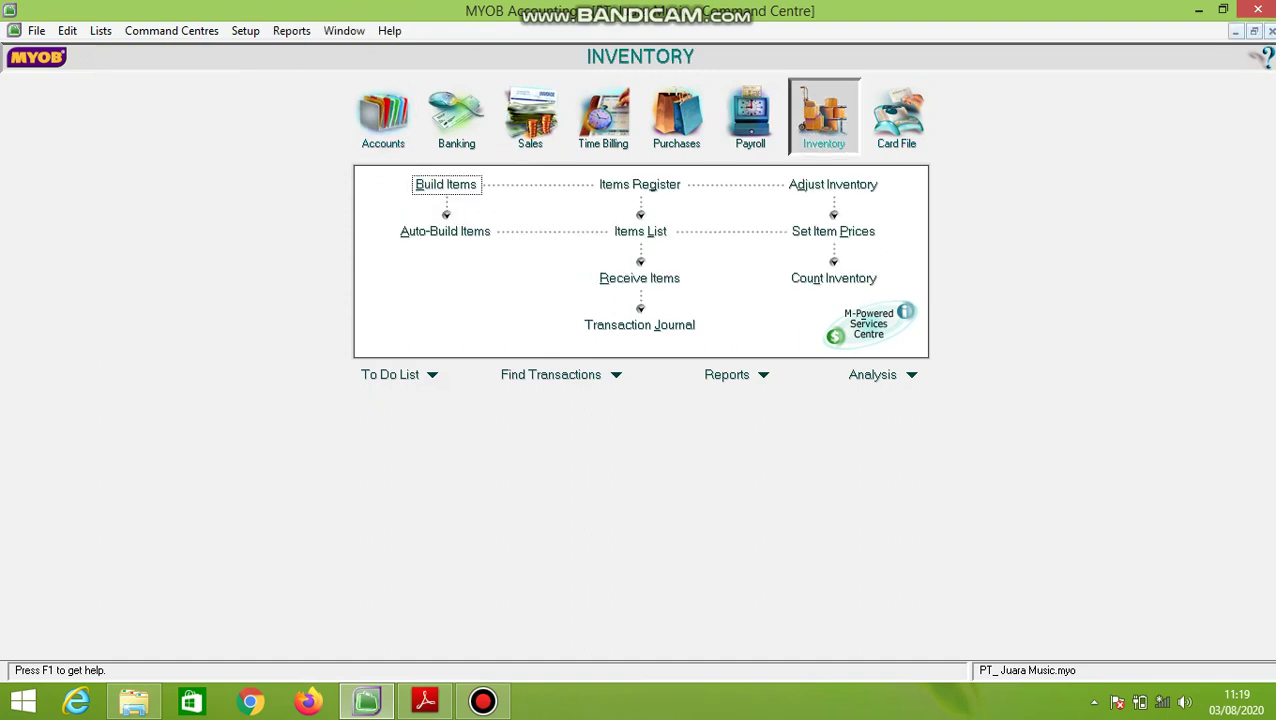
click(640, 231)
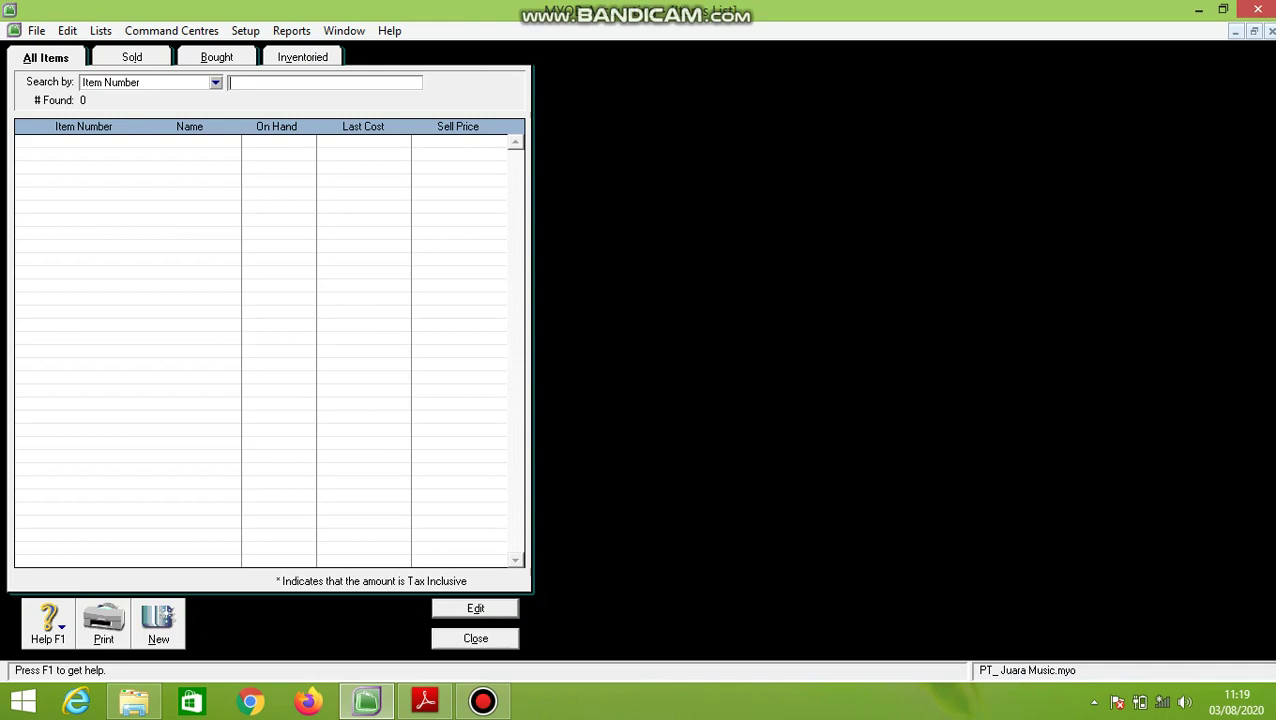
- Create a new item with item number B1 and the name Biola 1, following the PDF inventory table
click(158, 622)
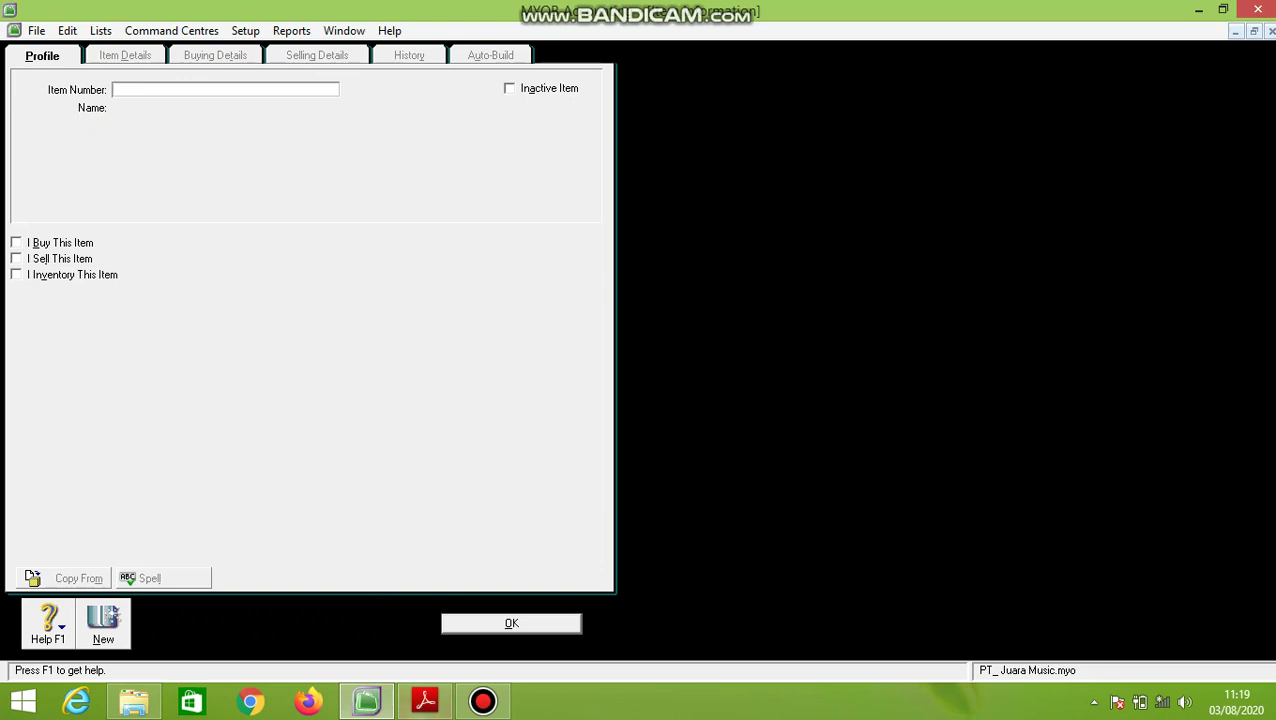
key(alt+Tab)
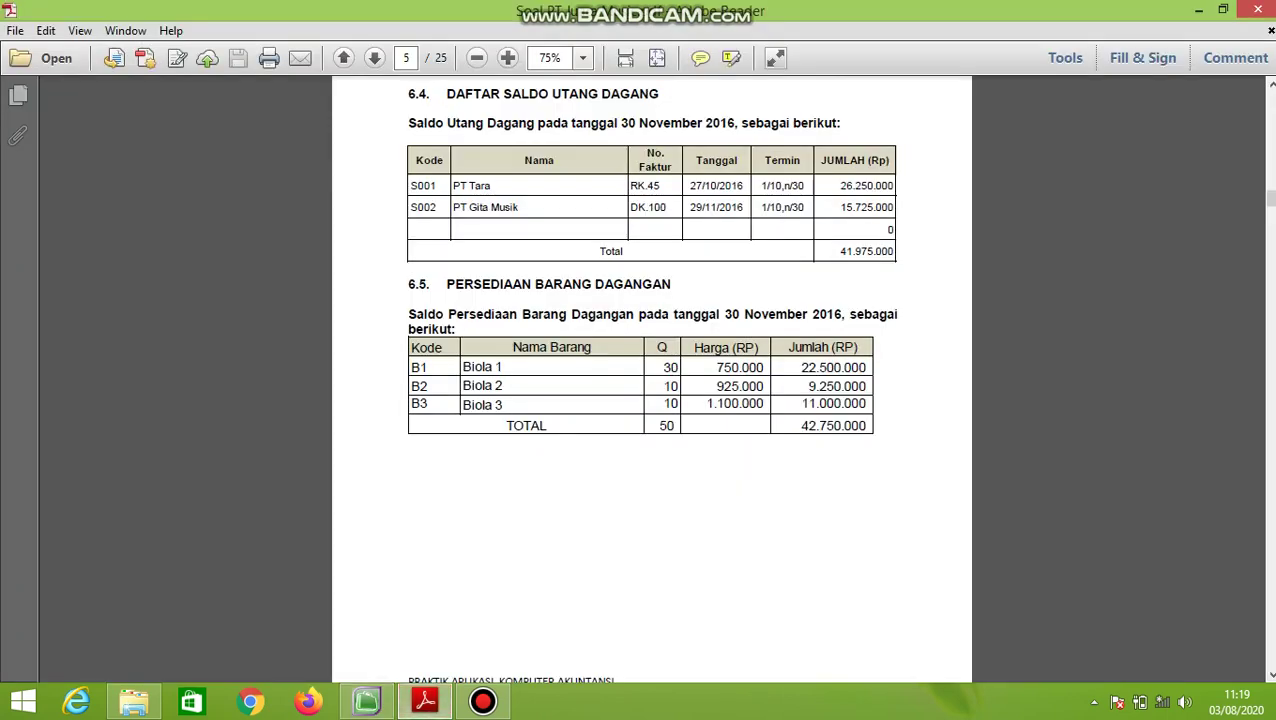
key(alt+Tab)
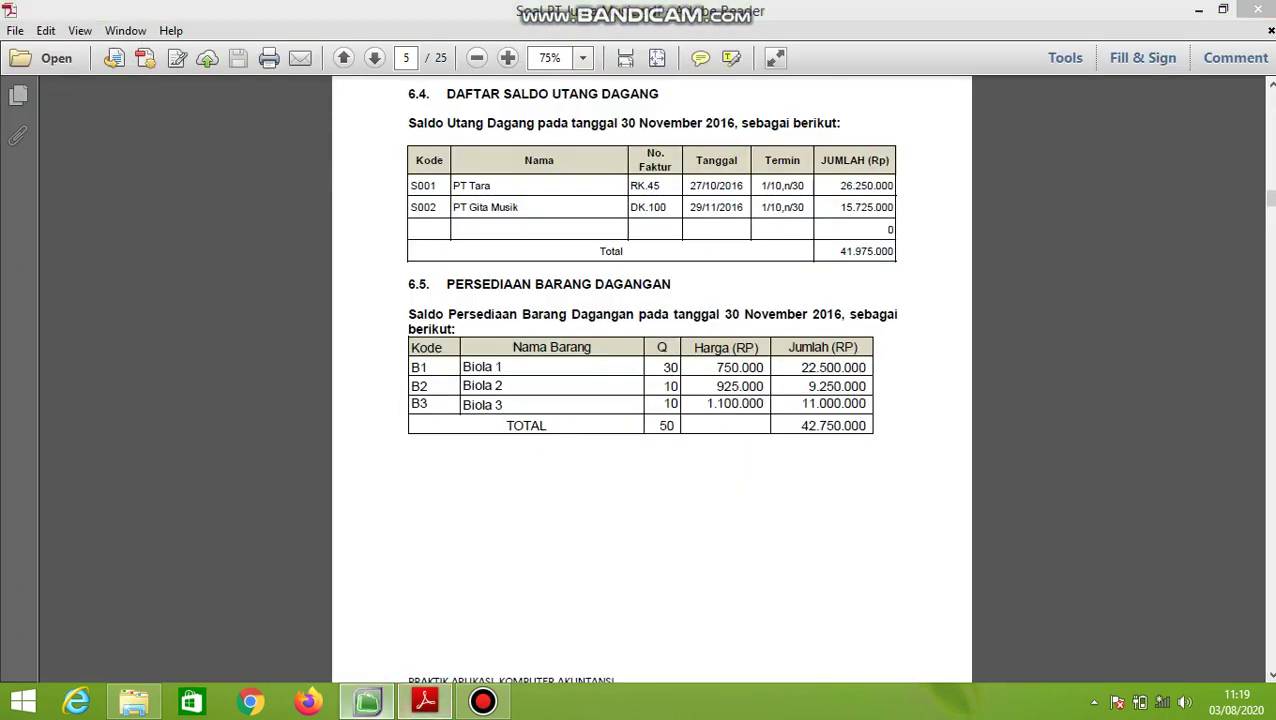
text(B1)
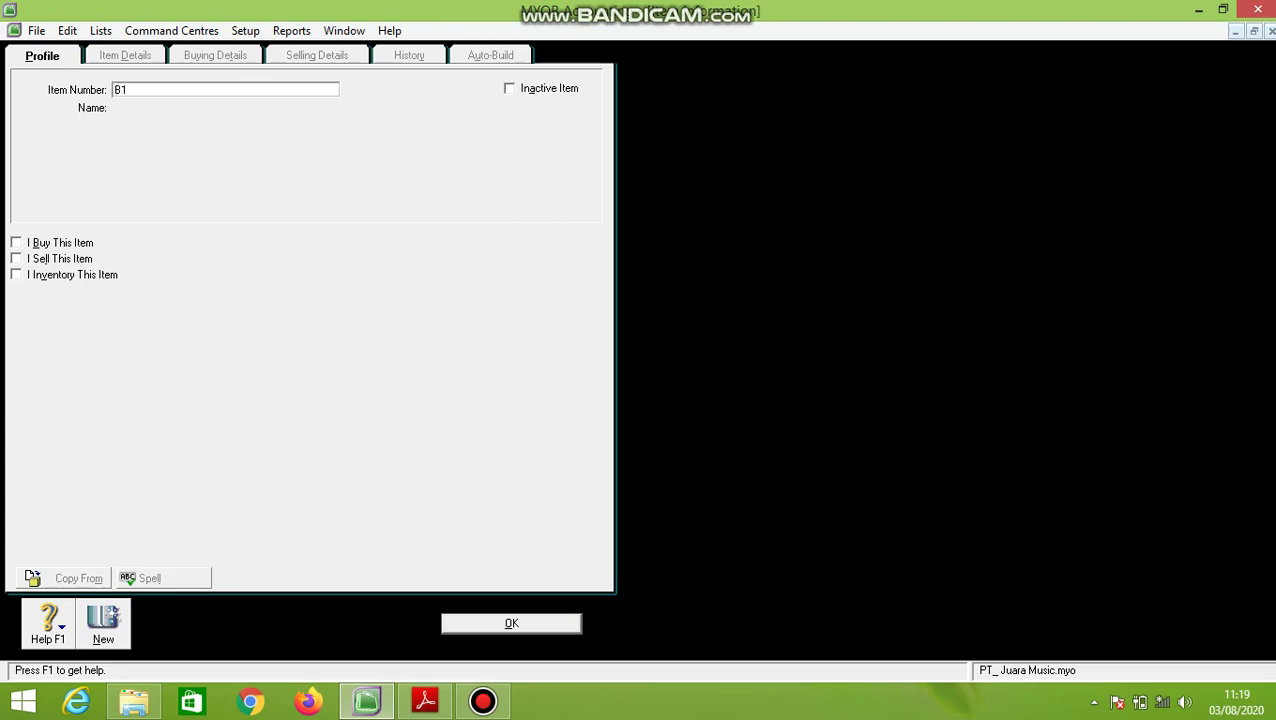
key(Tab)
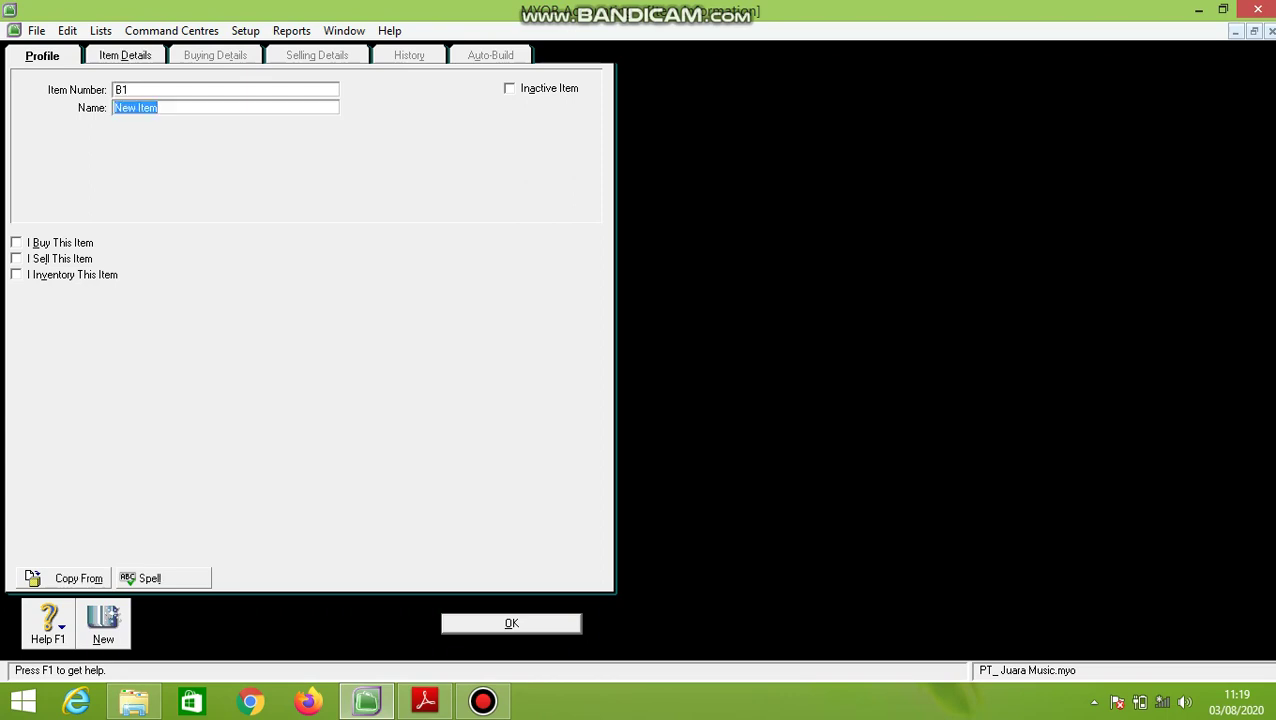
text(Biola 1)
click(16, 243)
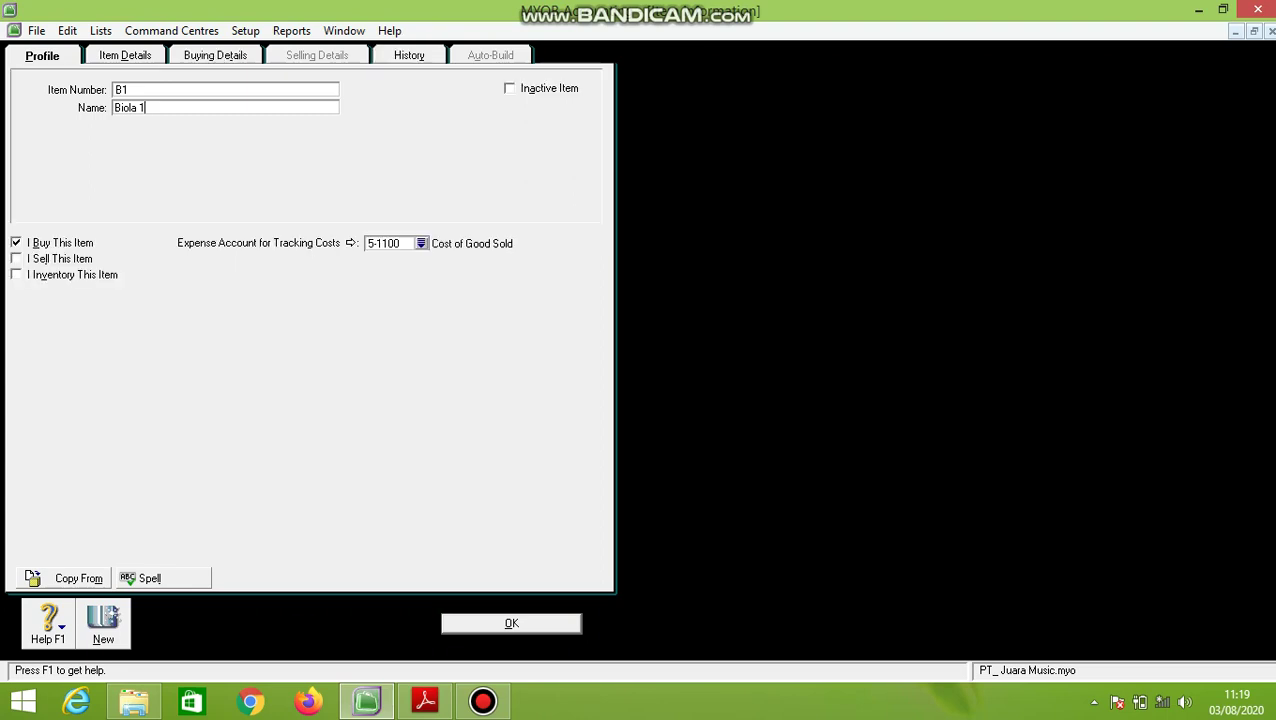
click(16, 259)
click(16, 275)
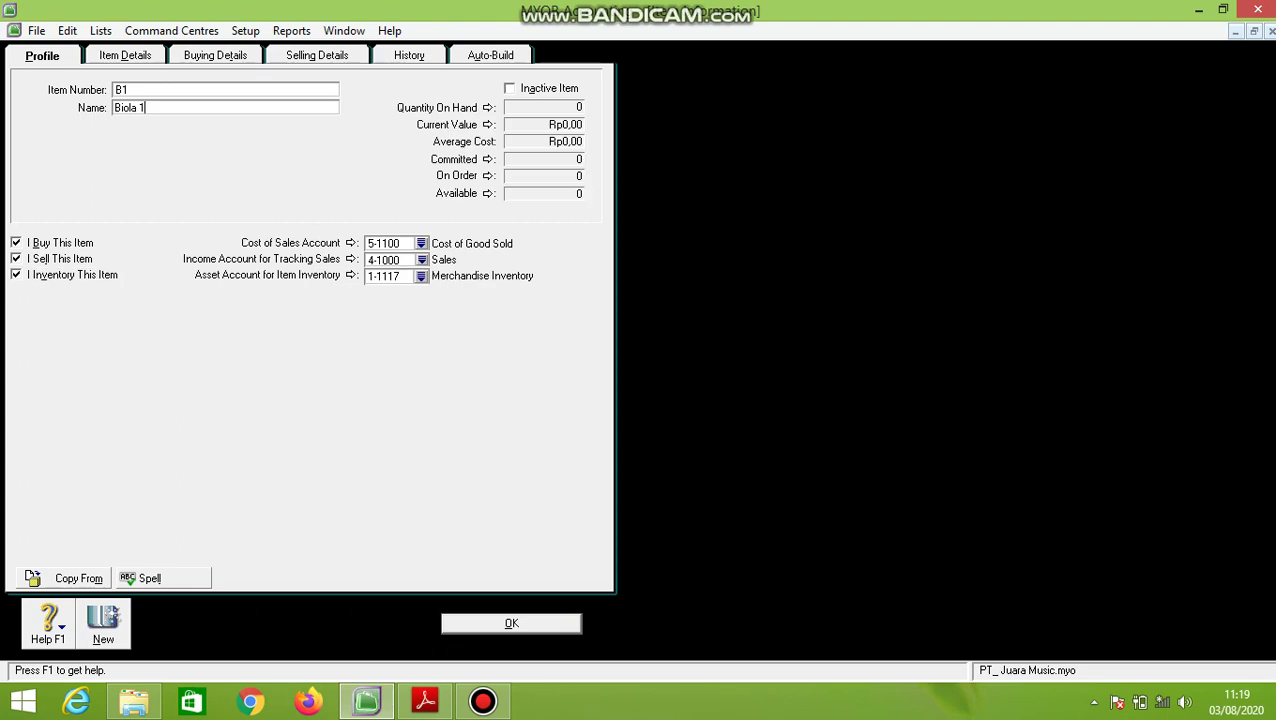
key(alt+b)
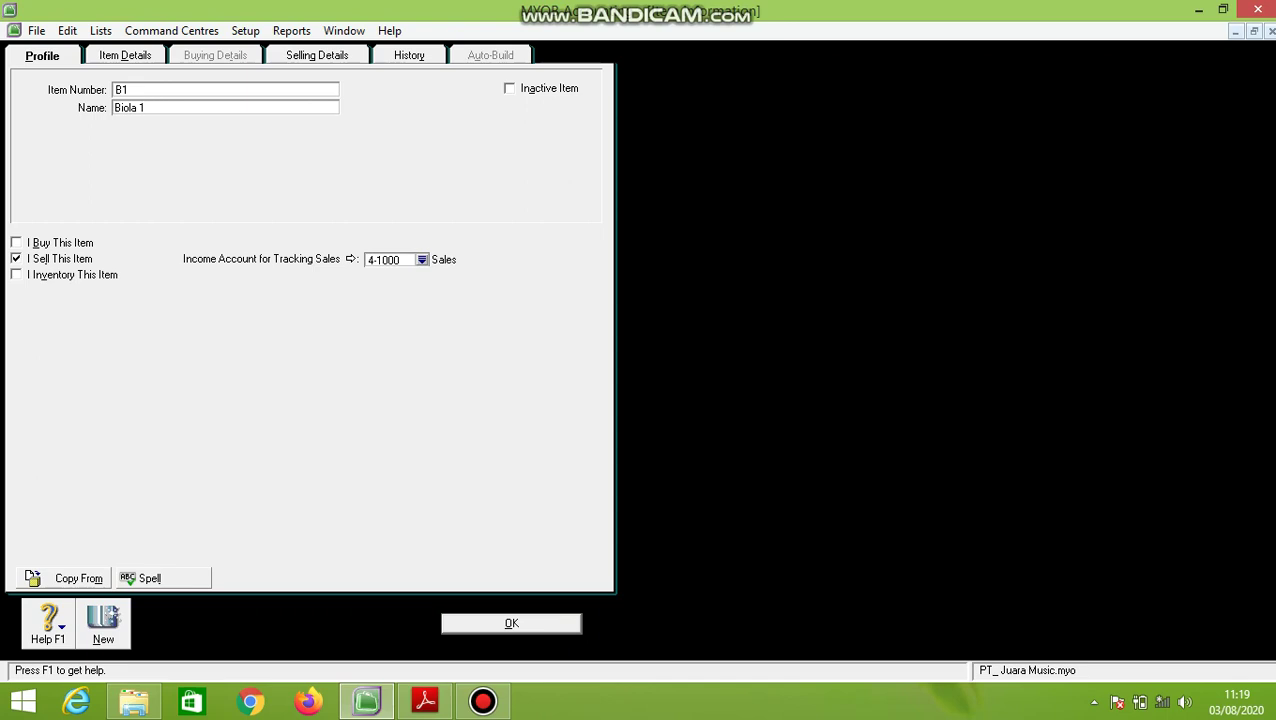
click(16, 259)
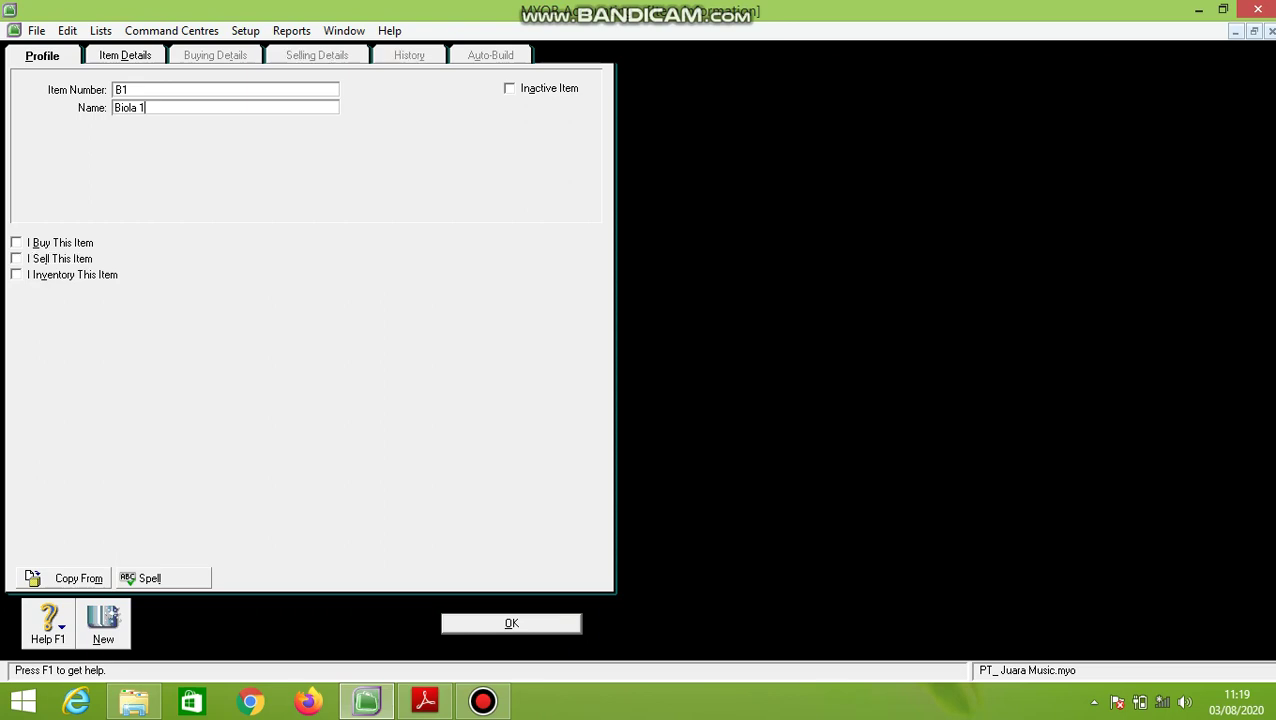
- Mark Biola 1 only as an item that is bought, with 5-1100 Cost of Good Sold as its cost tracking account
click(16, 243)
click(16, 275)
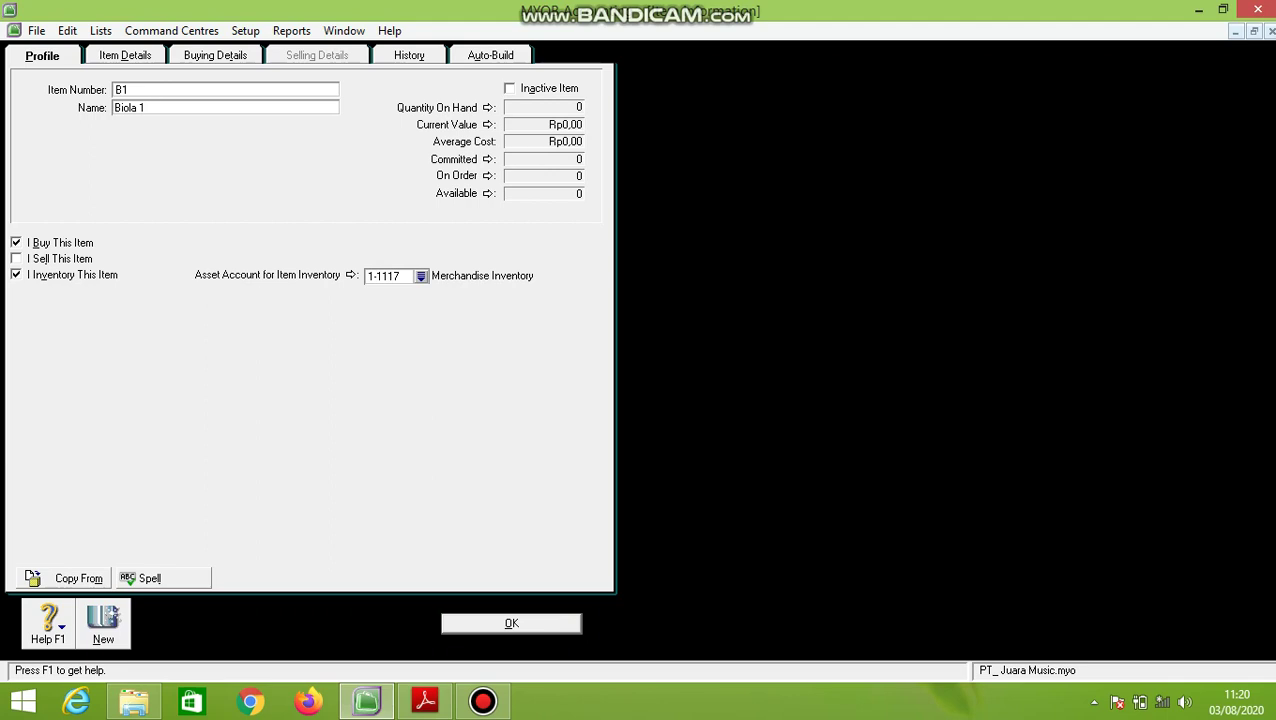
click(16, 259)
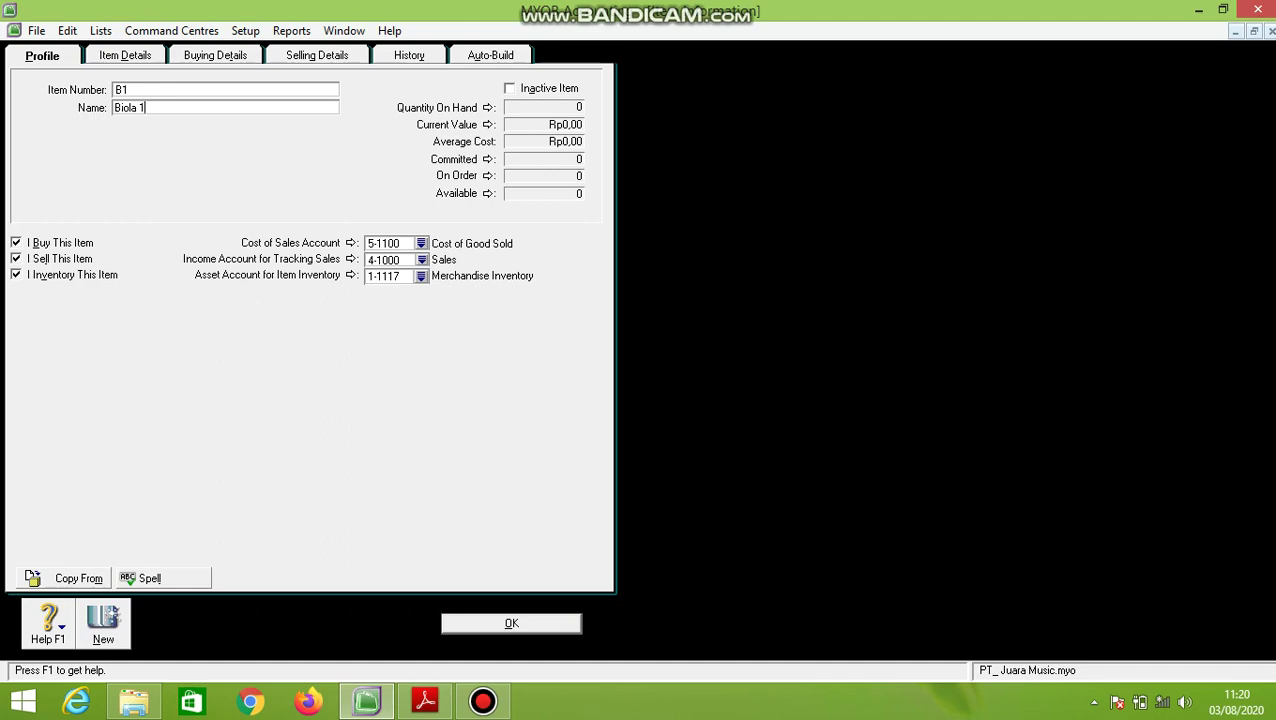
key(alt+s)
key(alt+v)
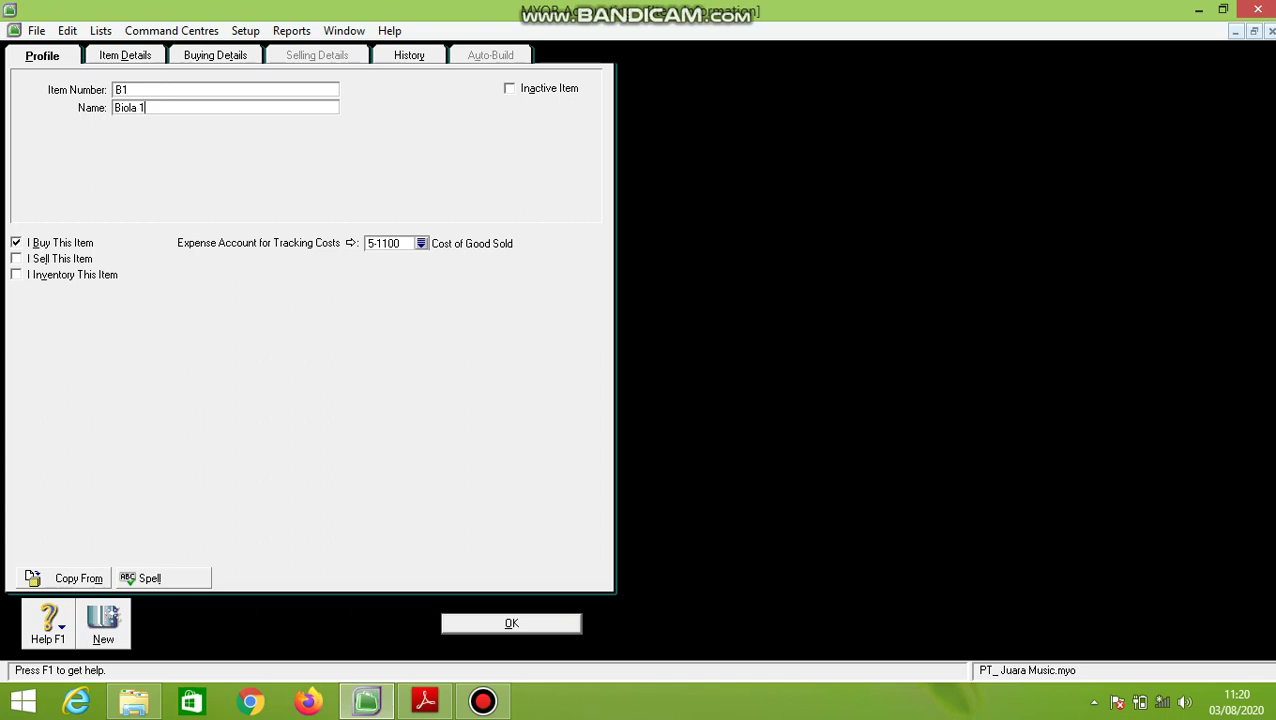
click(421, 243)
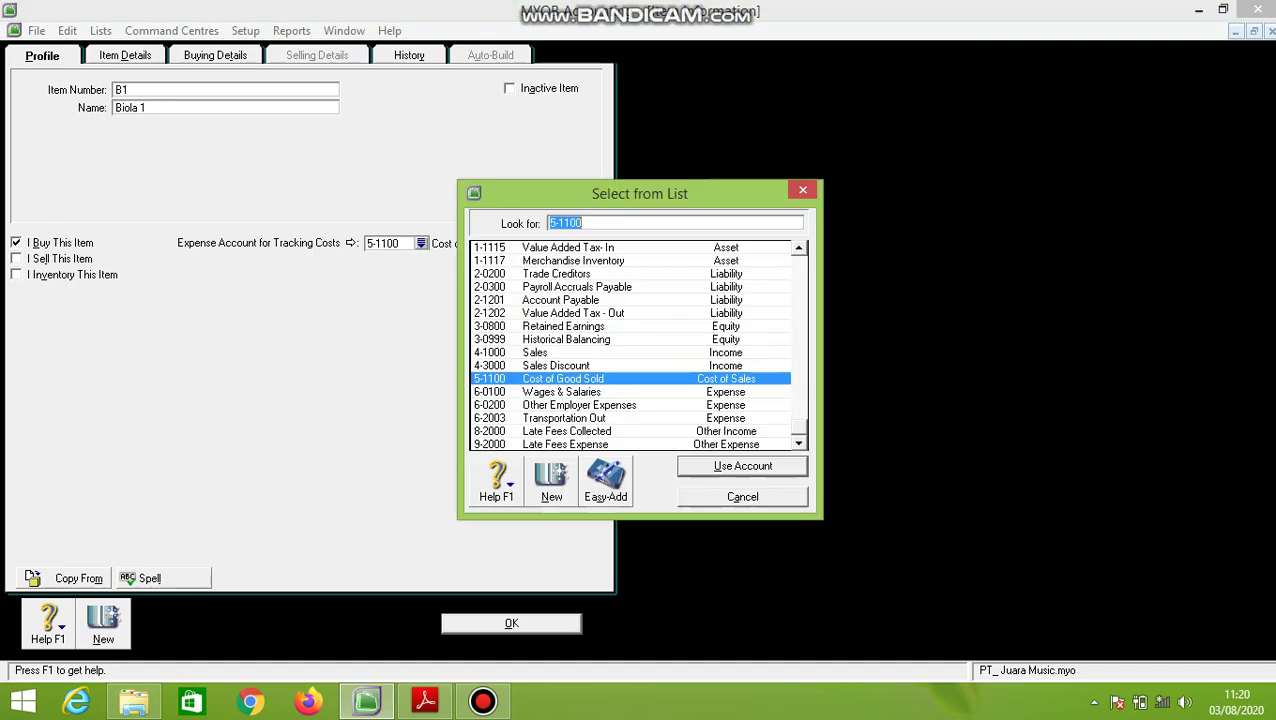
key(Return)
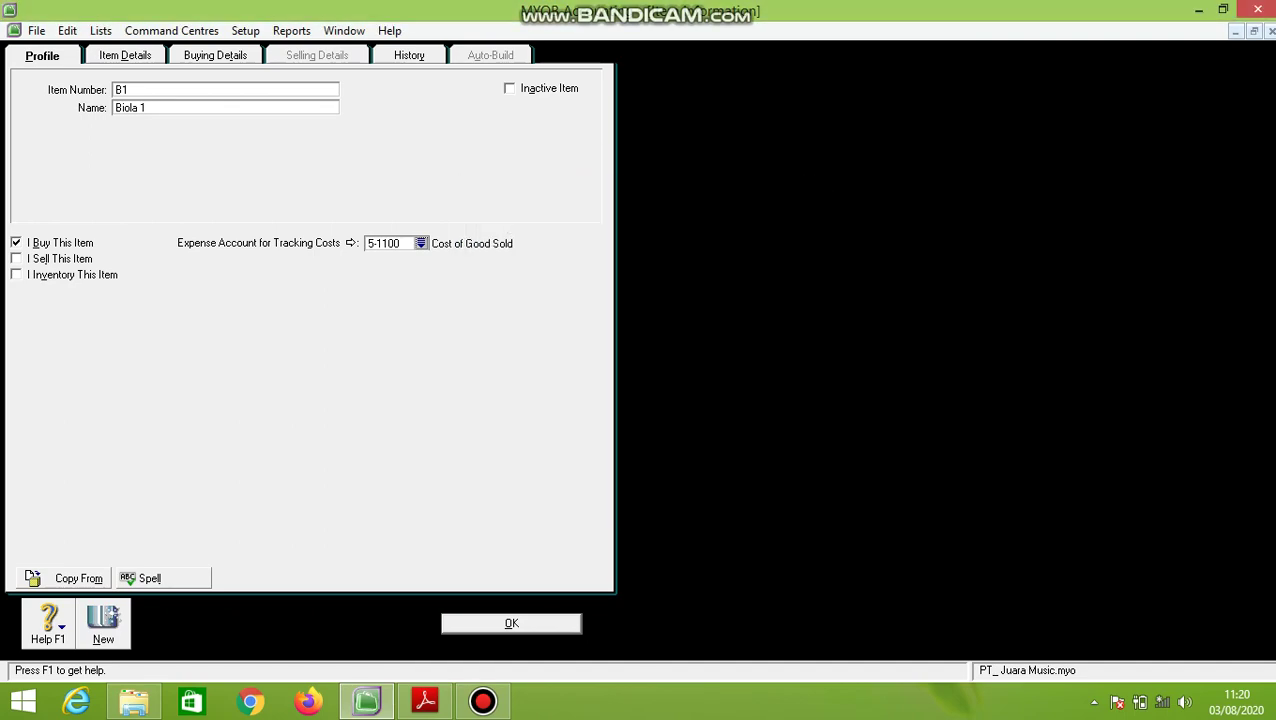
- Mark Biola 1 as an item that is sold, with 4-1000 Sales as its income account
key(alt+s)
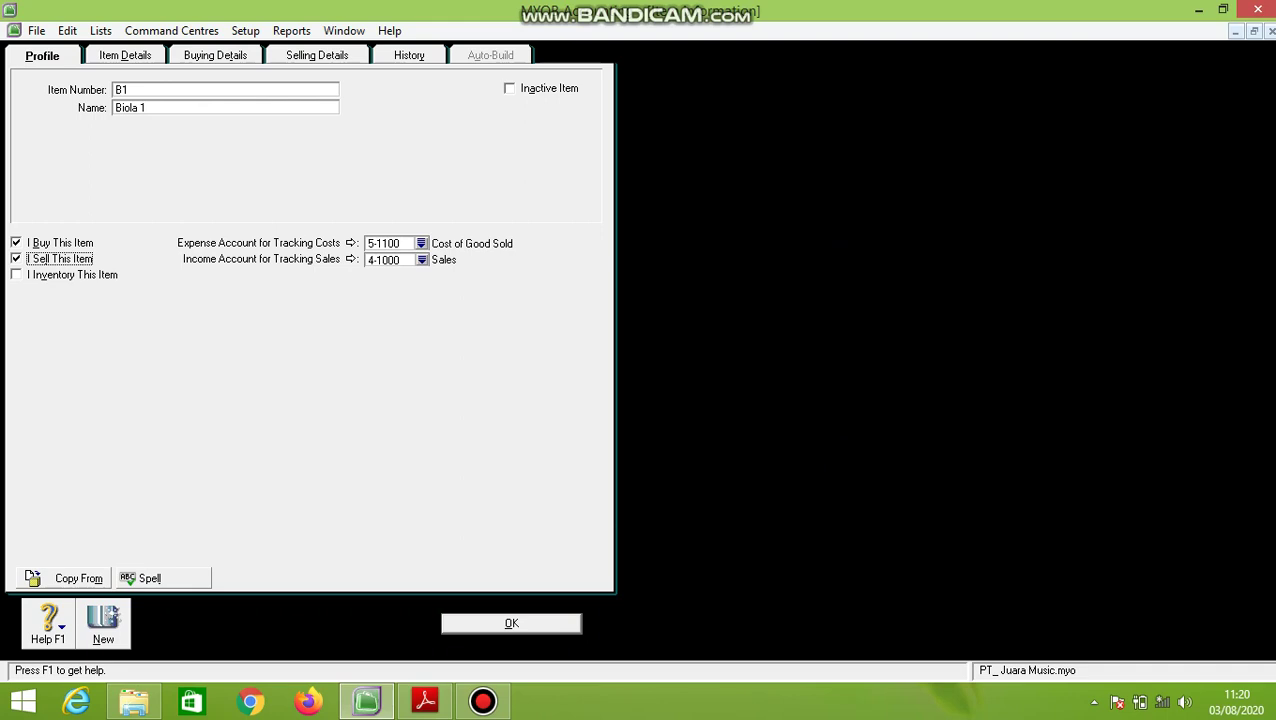
key(Tab)
key(Down)
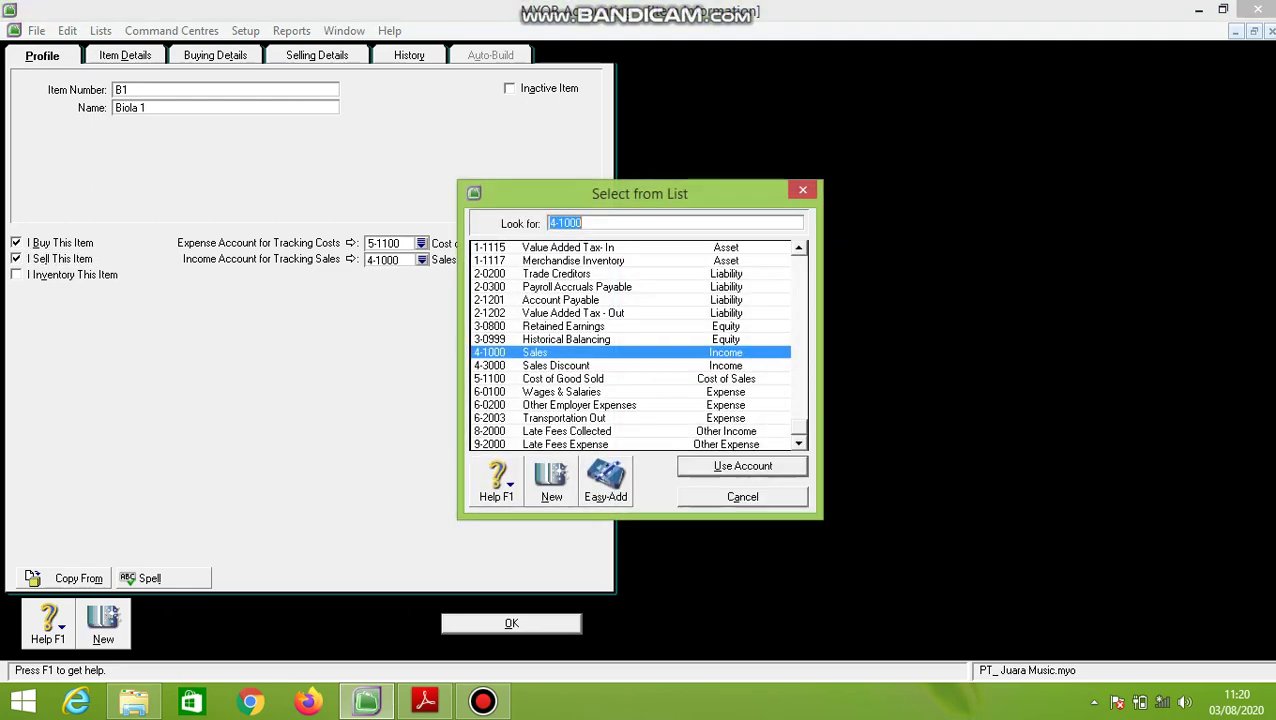
key(Return)
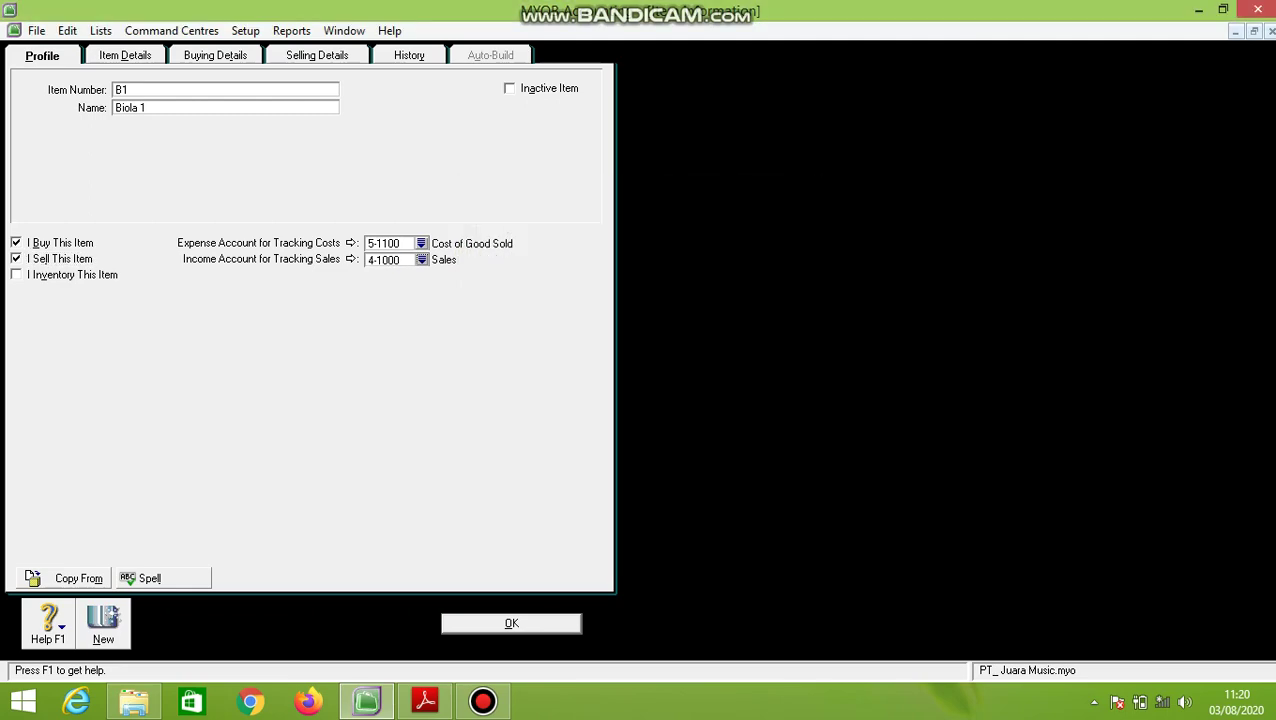
- Mark Biola 1 as an inventoried item, with 1-1117 Merchandise Inventory as its asset account
key(alt+i)
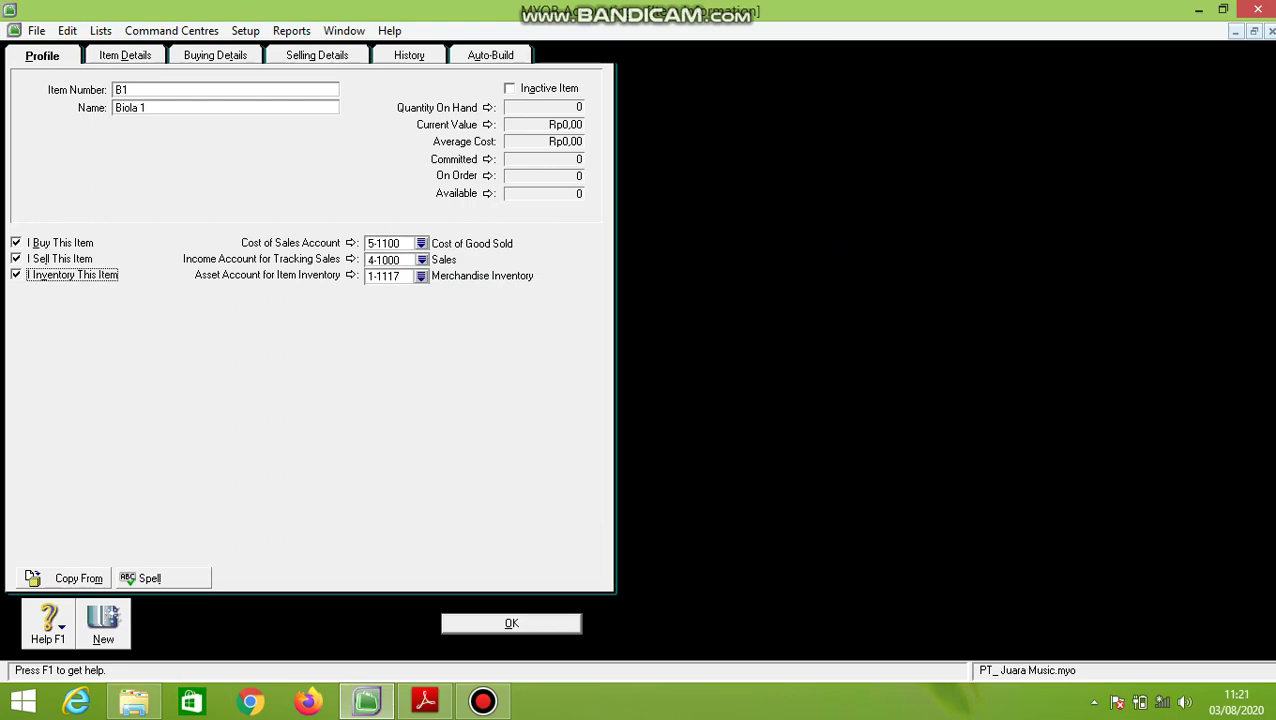
click(421, 275)
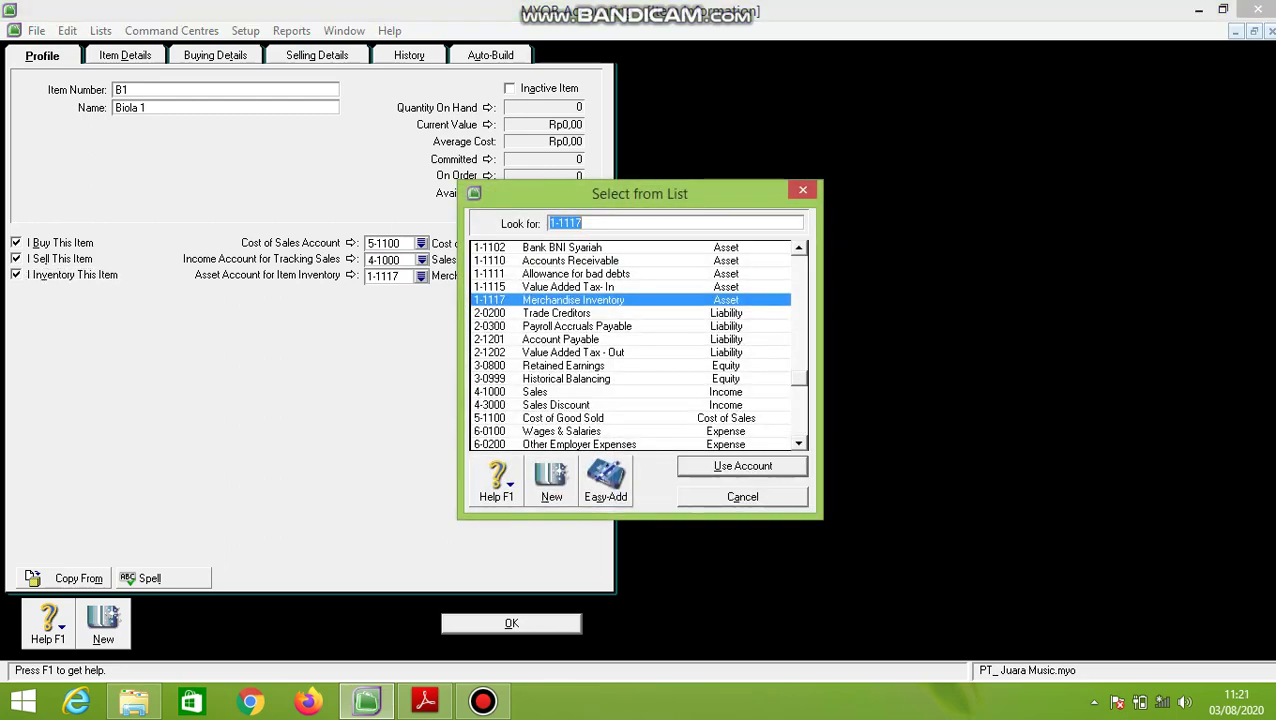
key(Return)
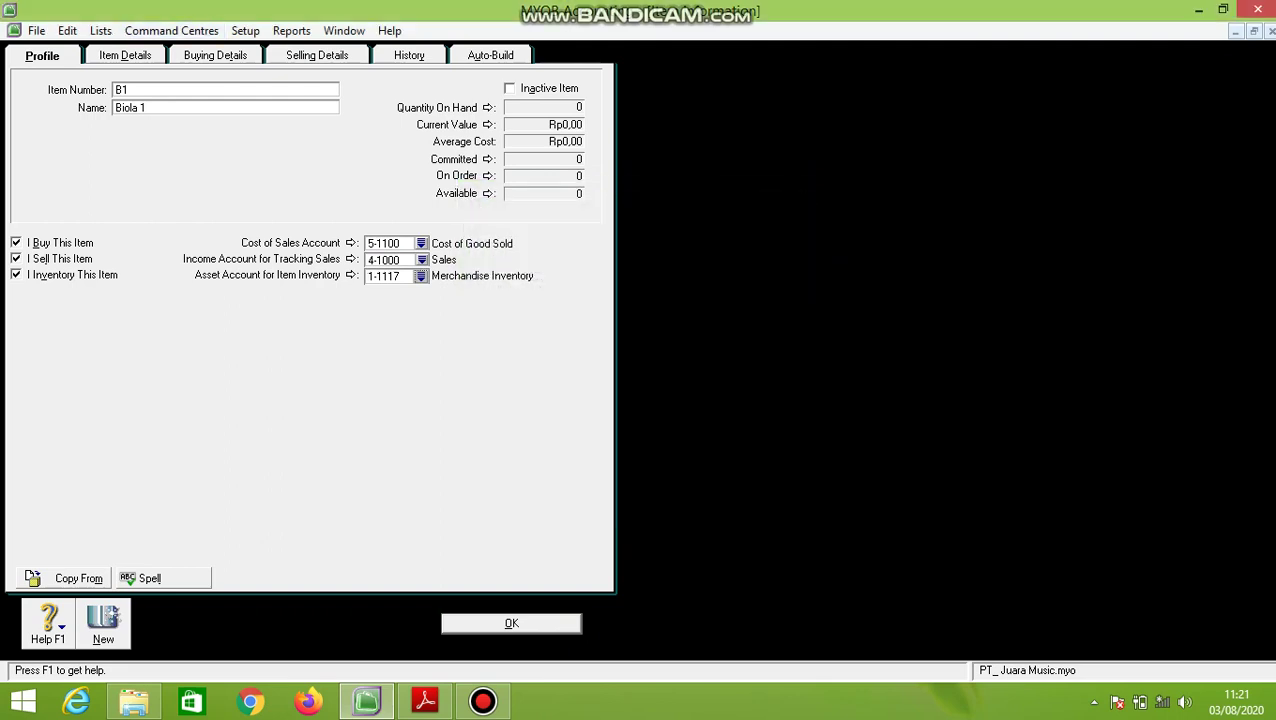
- In the buying details of Biola 1, choose VAT (Value Added Tax) as the tax code when bought
click(215, 55)
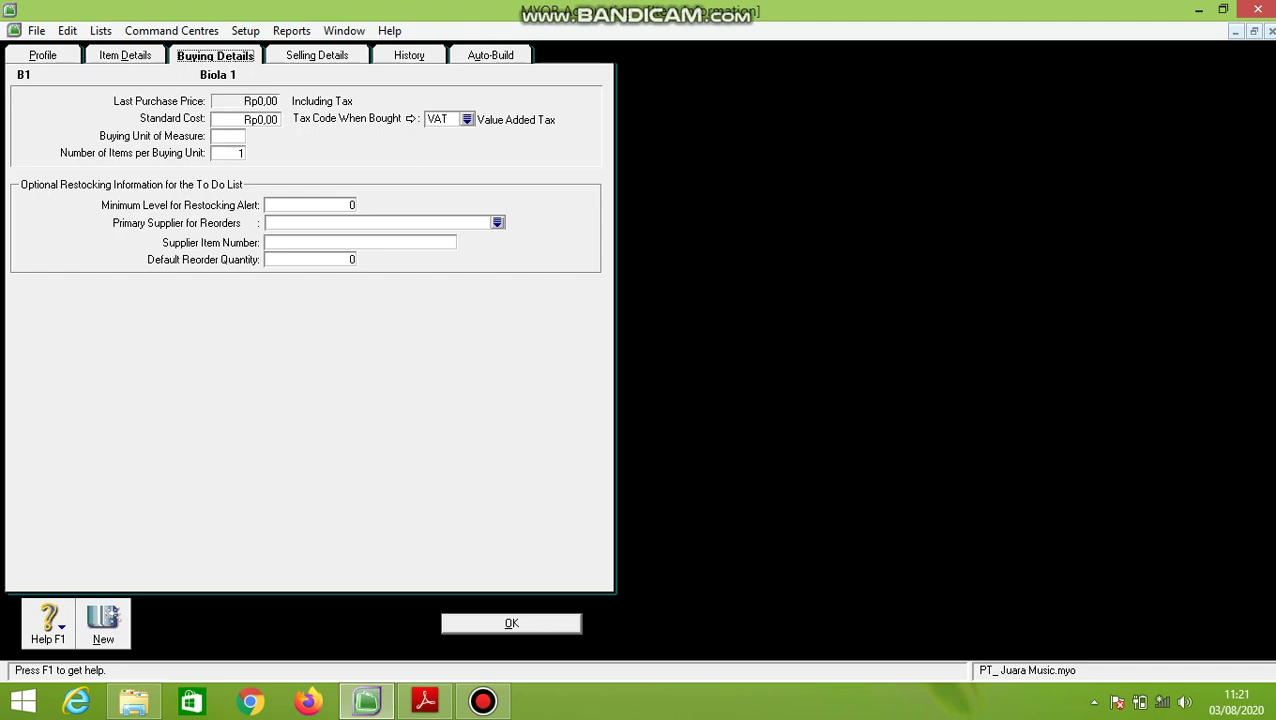
key(Return)
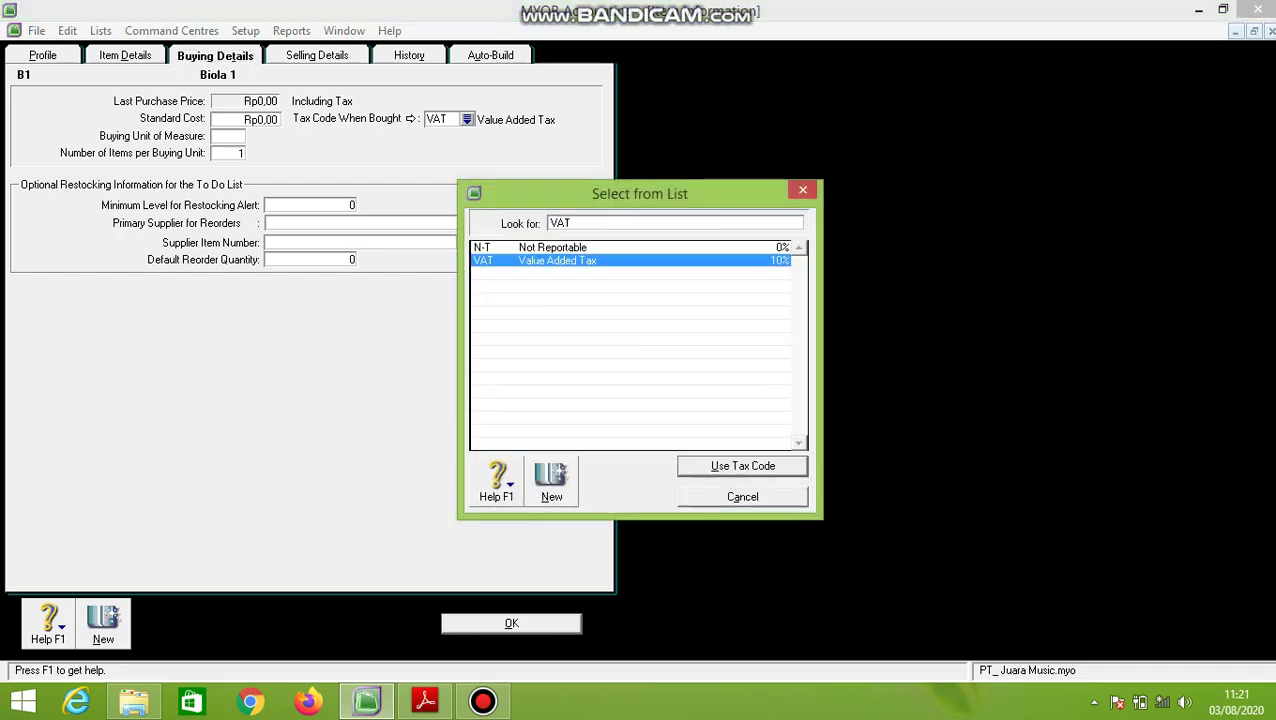
key(Return)
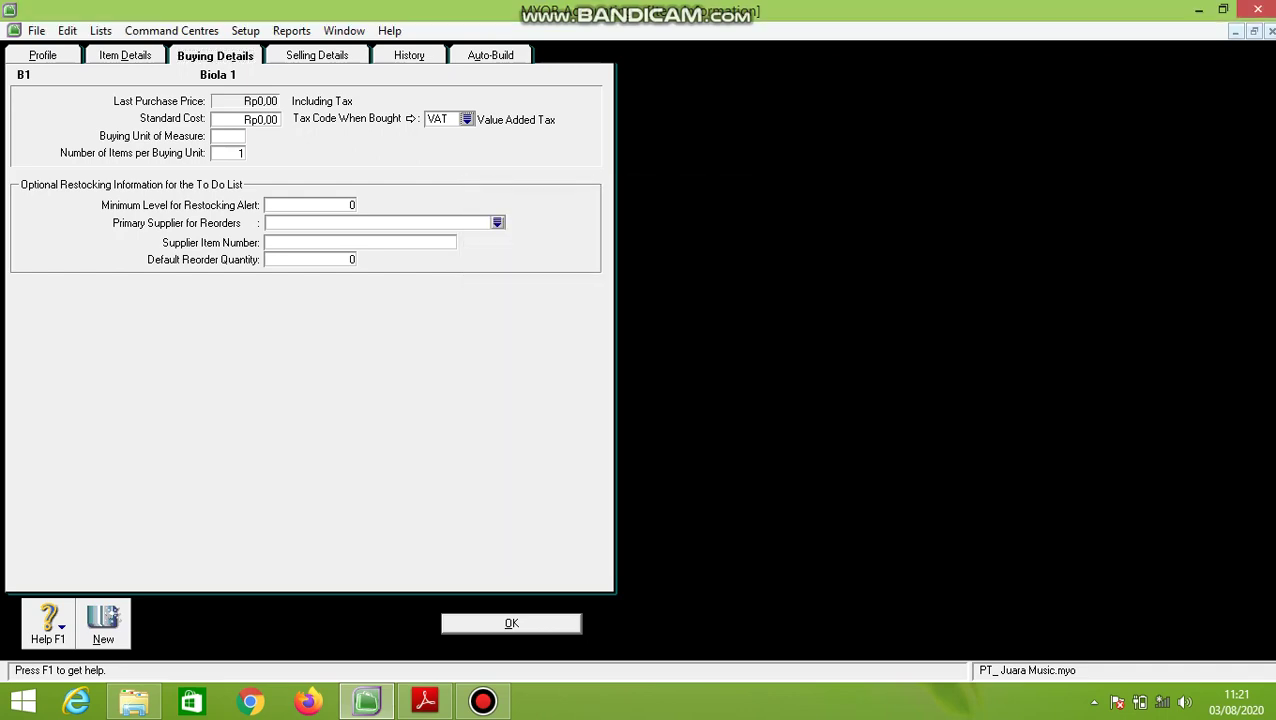
- In the selling details of Biola 1, choose VAT (Value Added Tax) as the tax code when sold, and submit the item record
click(317, 55)
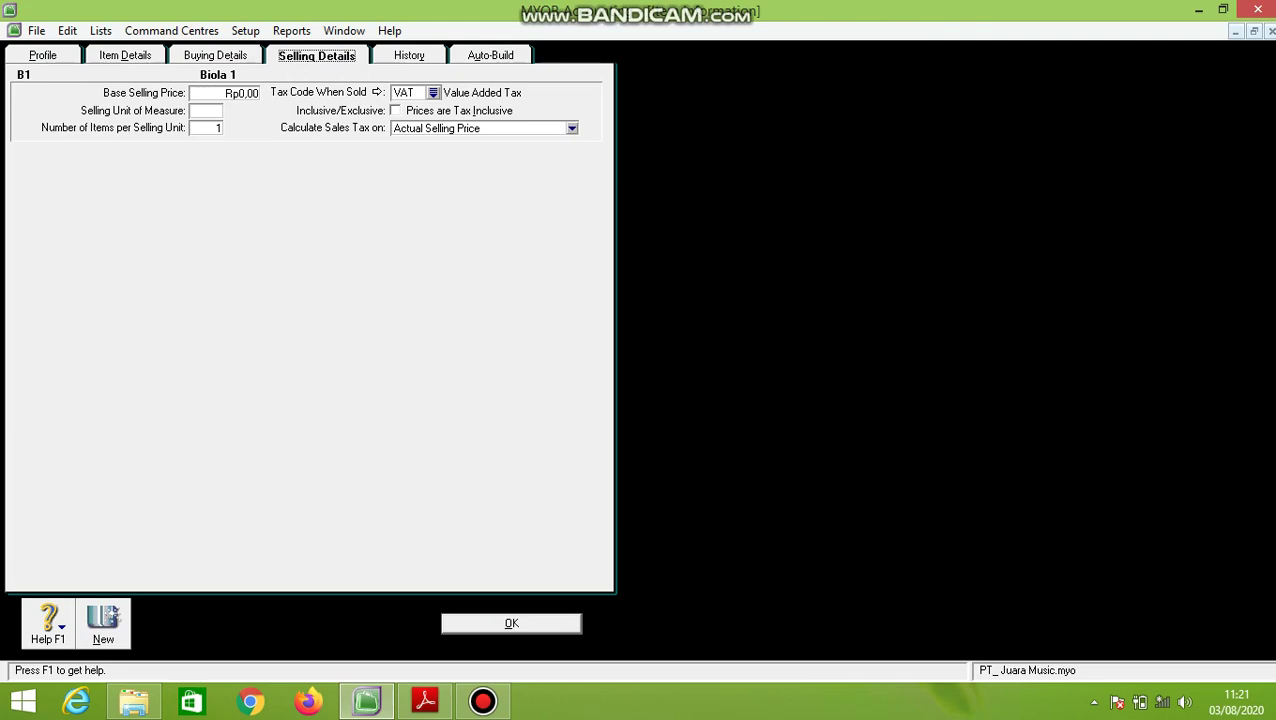
click(433, 92)
click(552, 247)
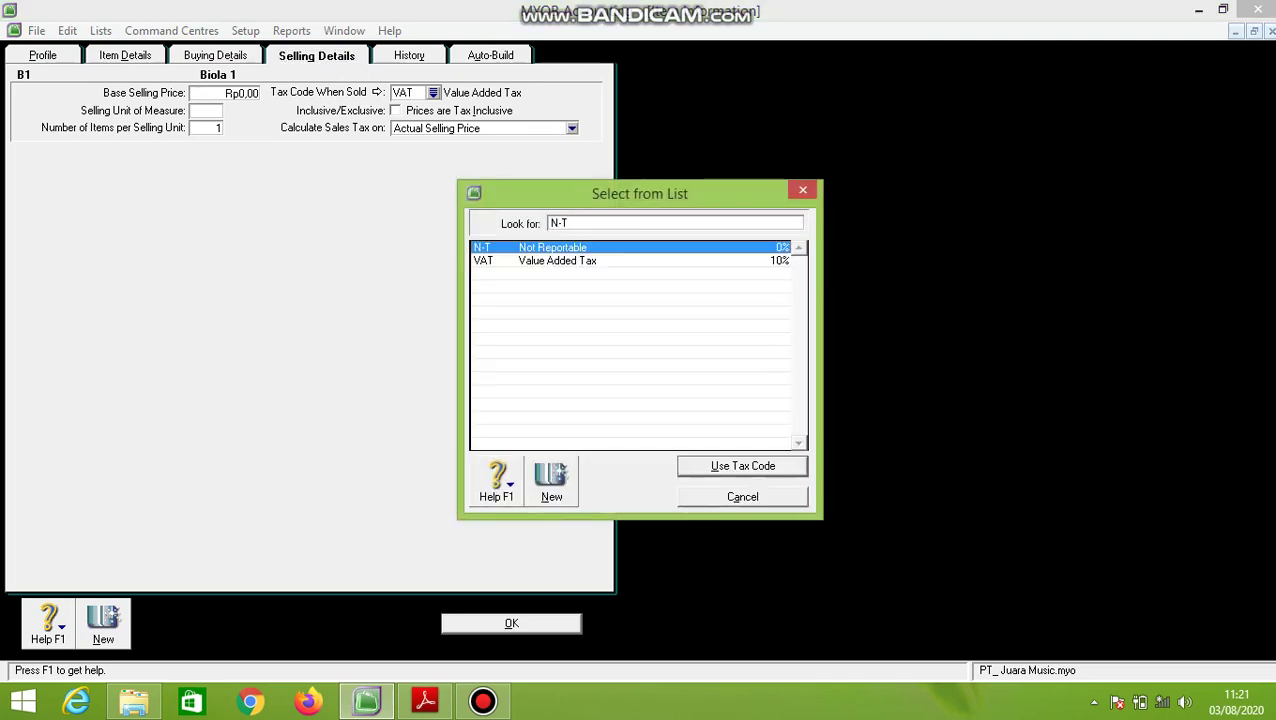
click(557, 260)
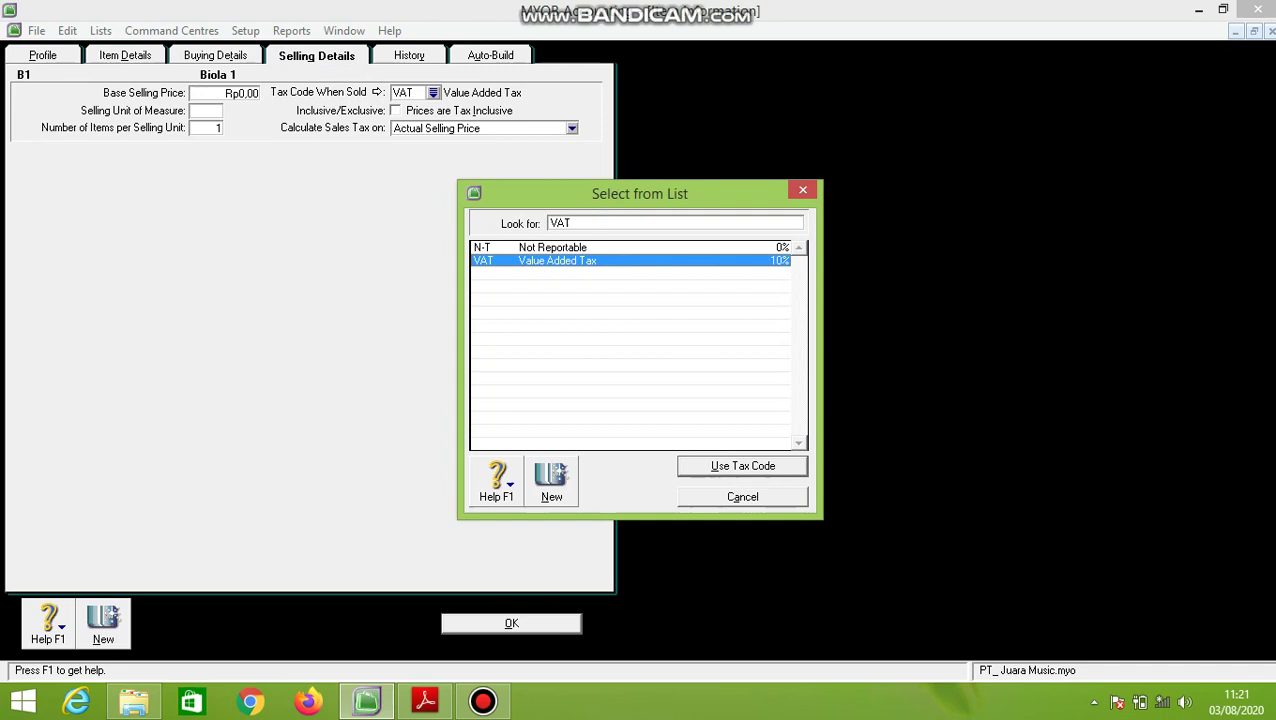
key(Return)
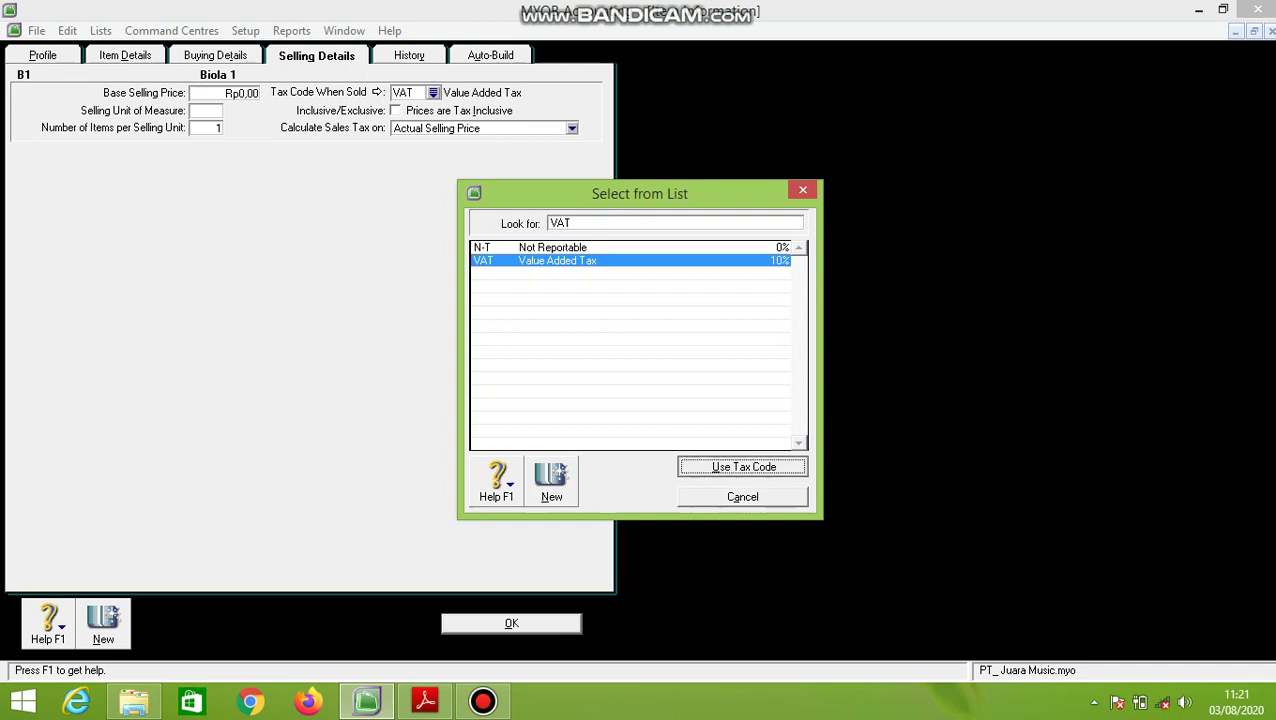
key(Return)
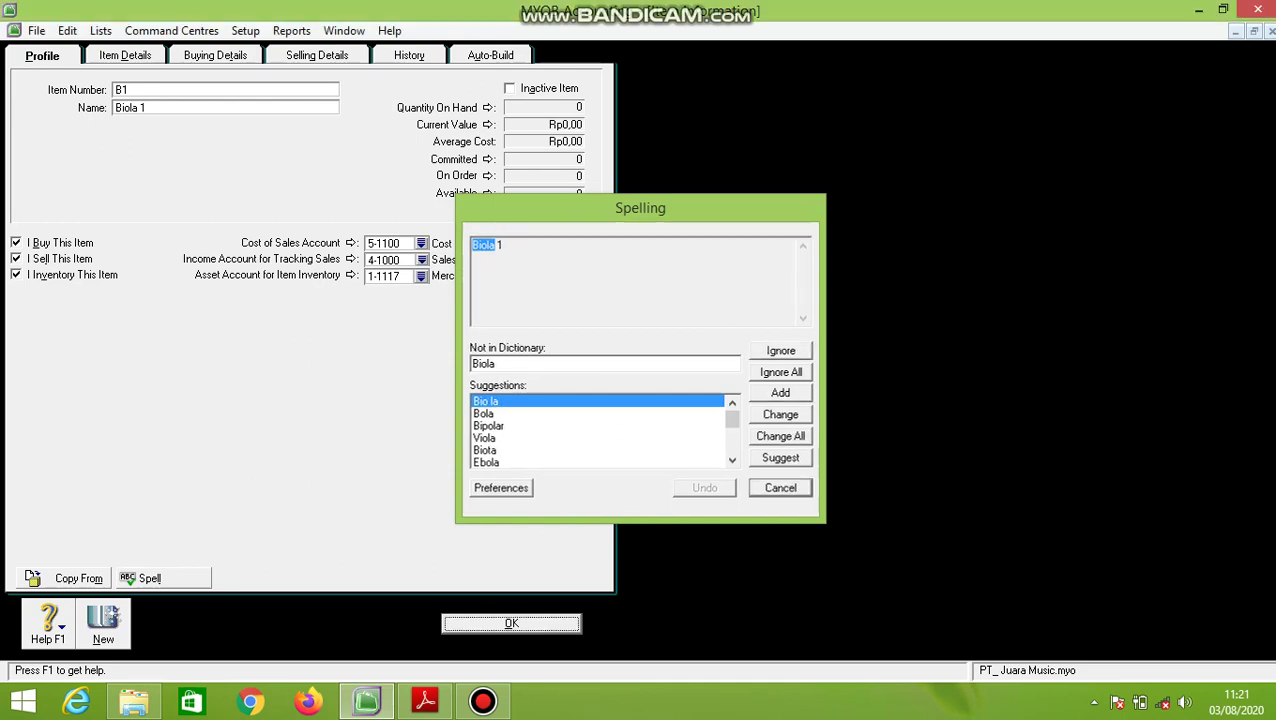
- Skip the spelling suggestions for Biola 1 and create a new item numbered B2 with the name Biola 2
key(Return)
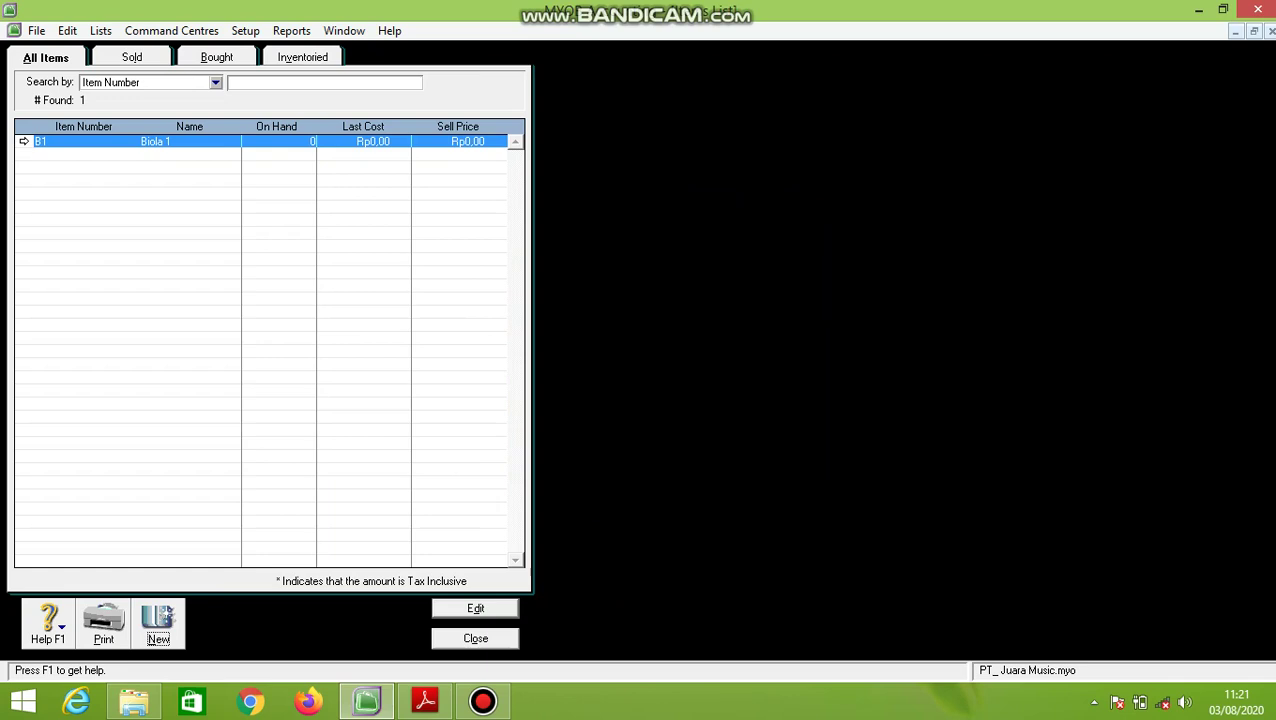
key(Return)
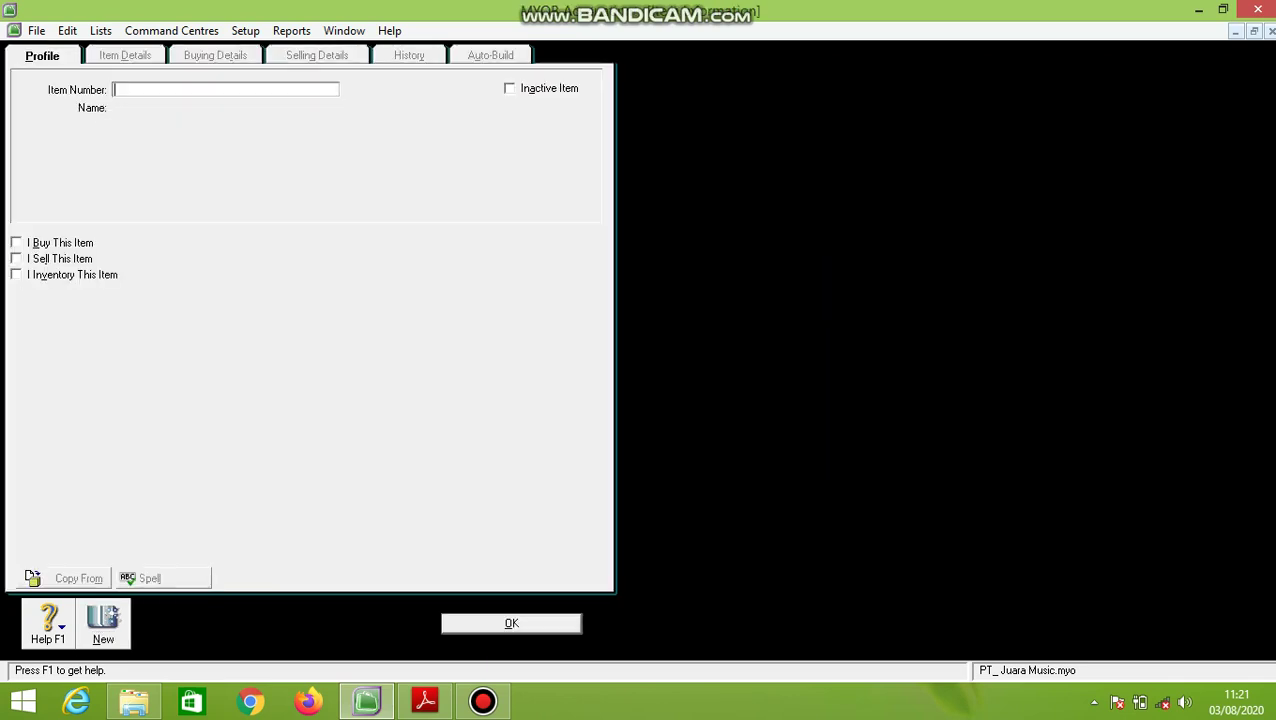
text(B2)
key(Tab)
text(Biola 2)
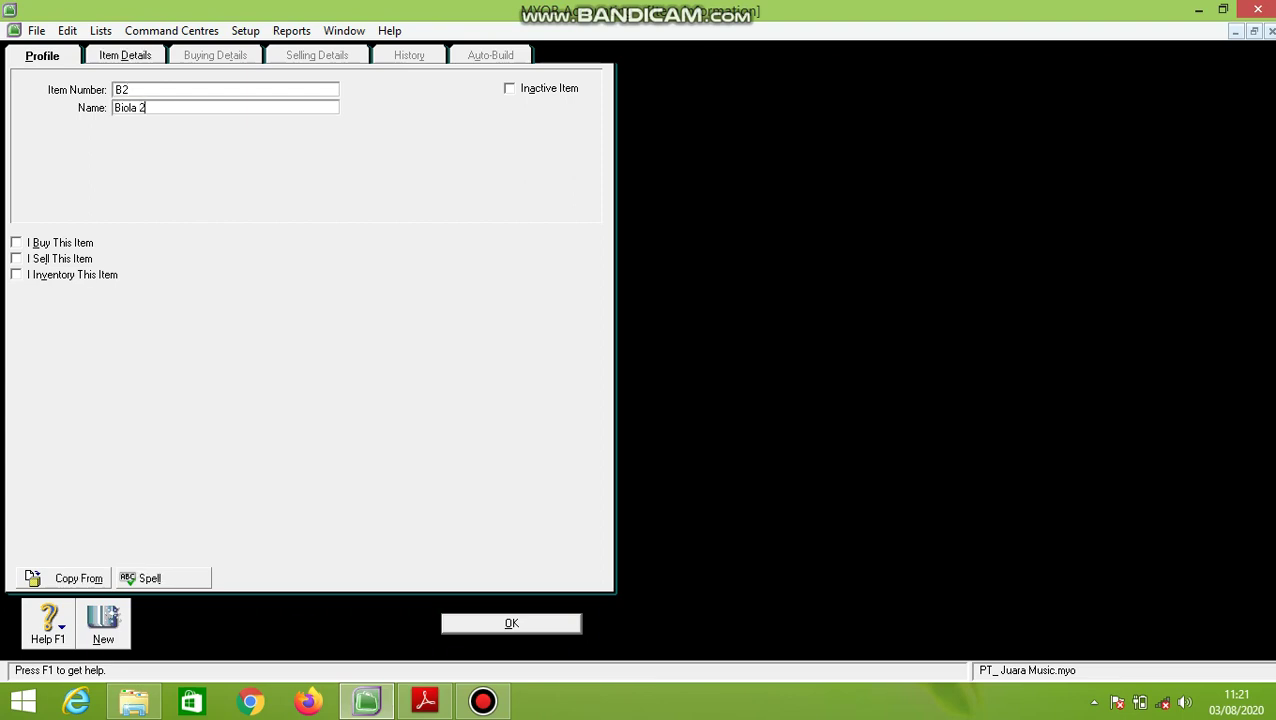
- Mark Biola 2 as an item that is bought, sold and inventoried, keeping the default linked accounts
click(16, 242)
click(16, 258)
click(16, 274)
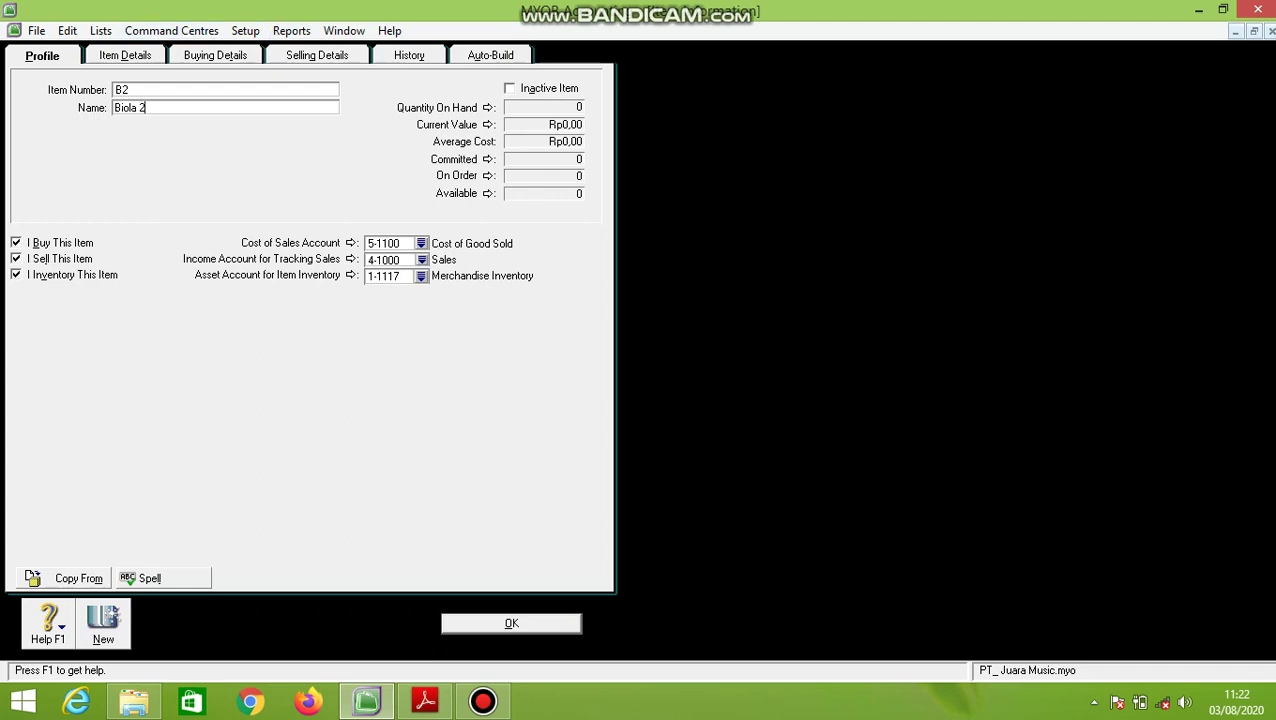
- In the buying details of Biola 2, choose VAT (Value Added Tax) as the tax code when bought
click(215, 56)
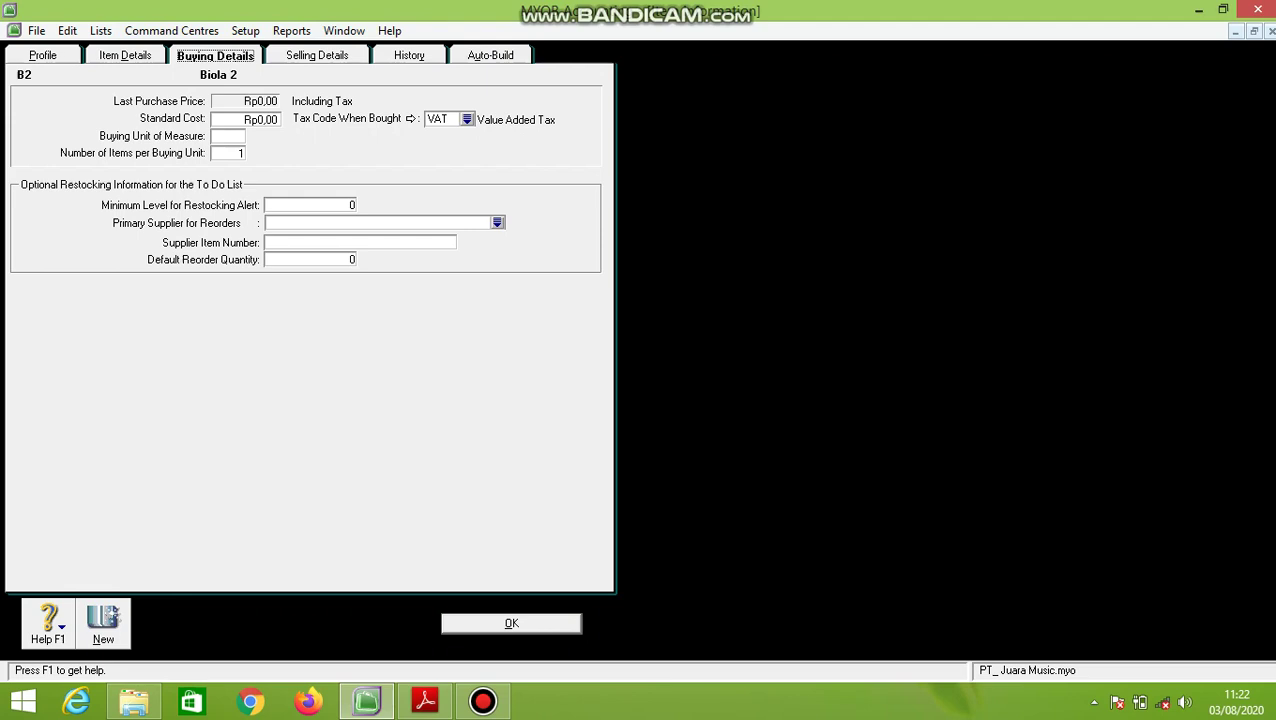
click(466, 119)
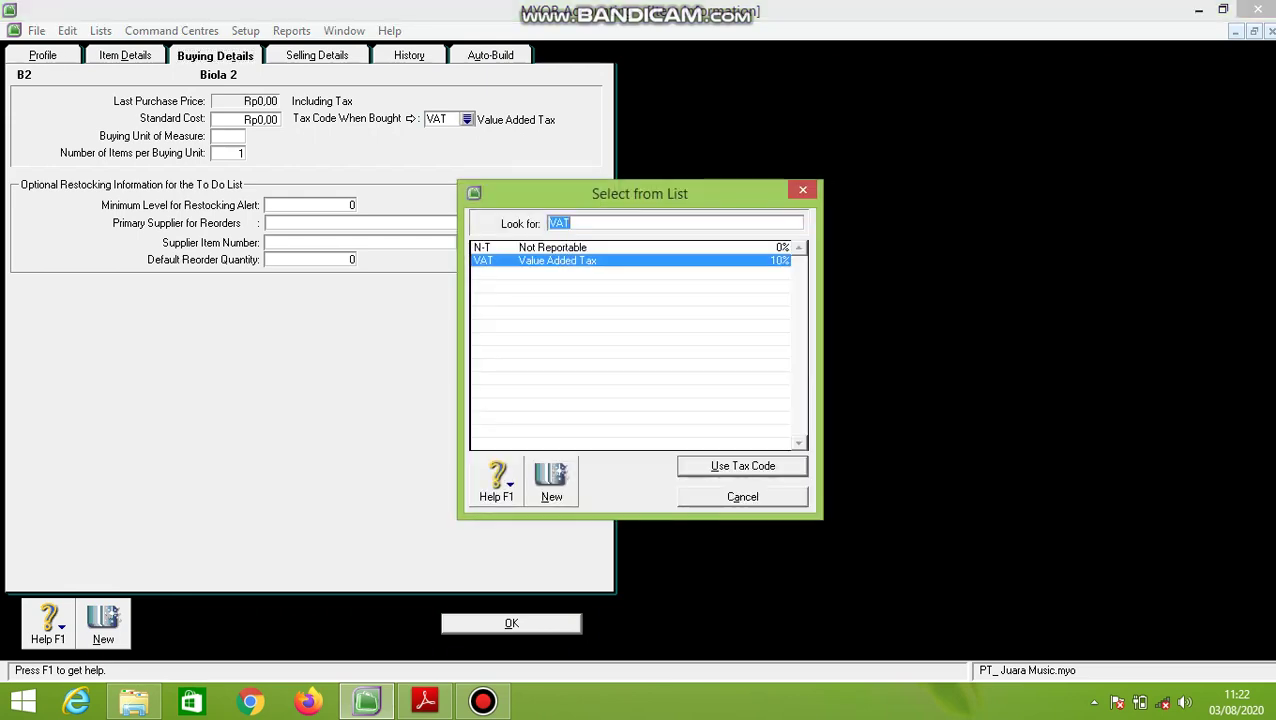
click(557, 261)
key(Return)
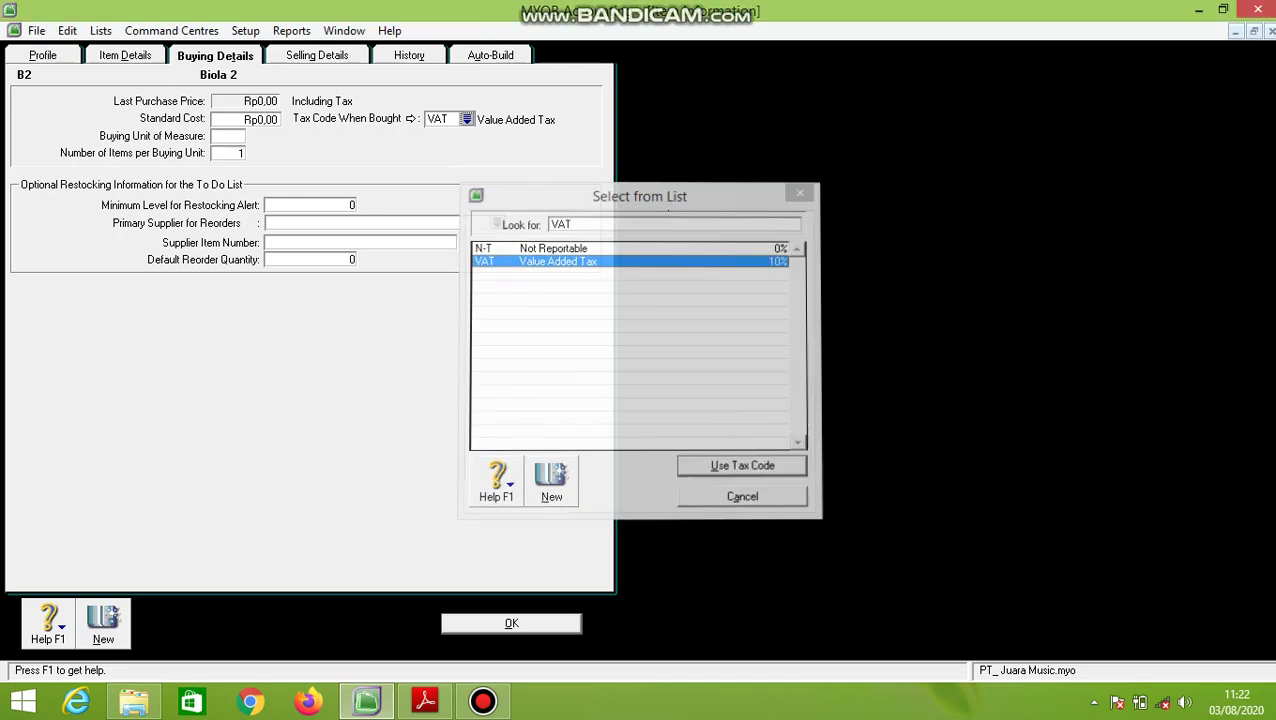
- Check the tax code in the selling details of Biola 2, and save the item without changing its spelling
key(ctrl+Tab)
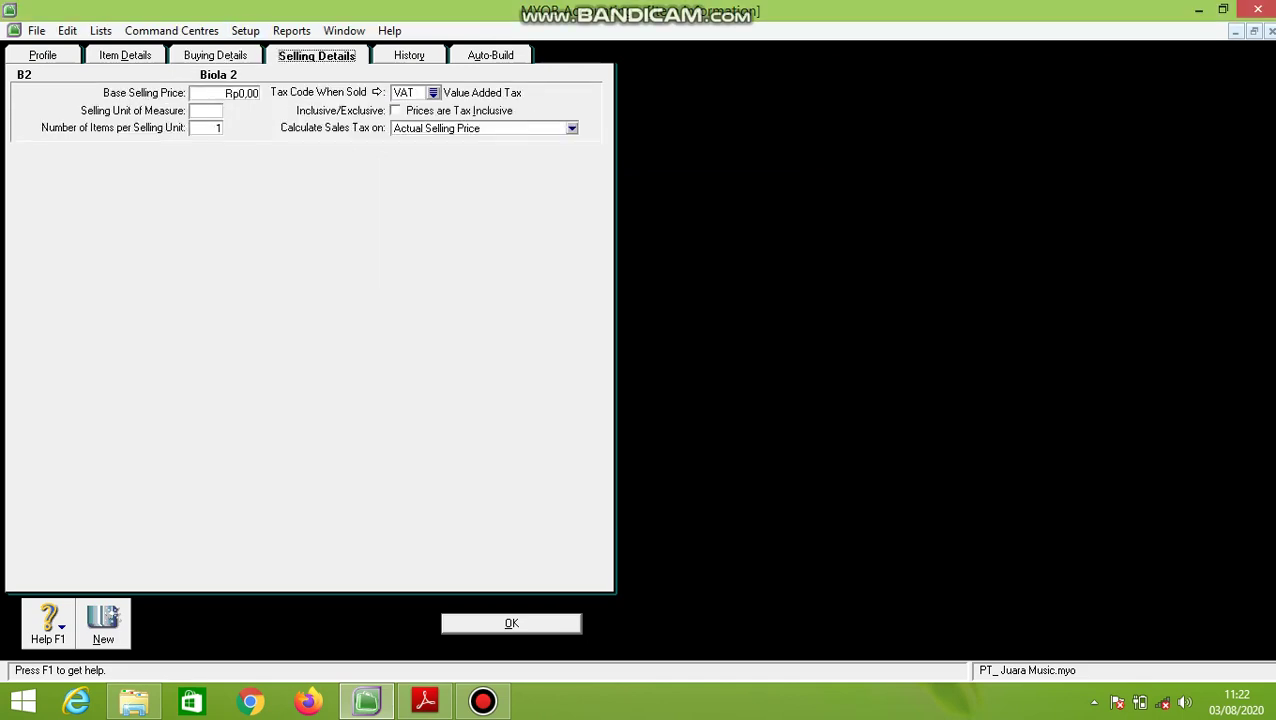
key(Return)
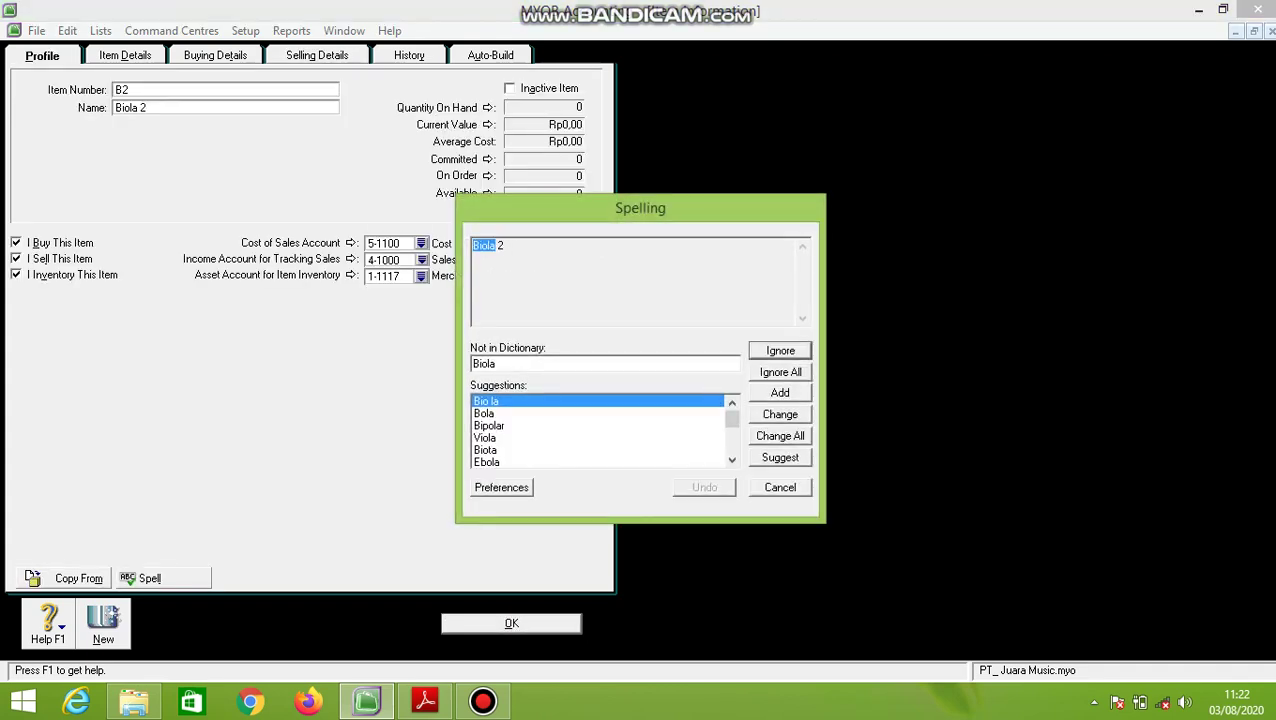
key(Escape)
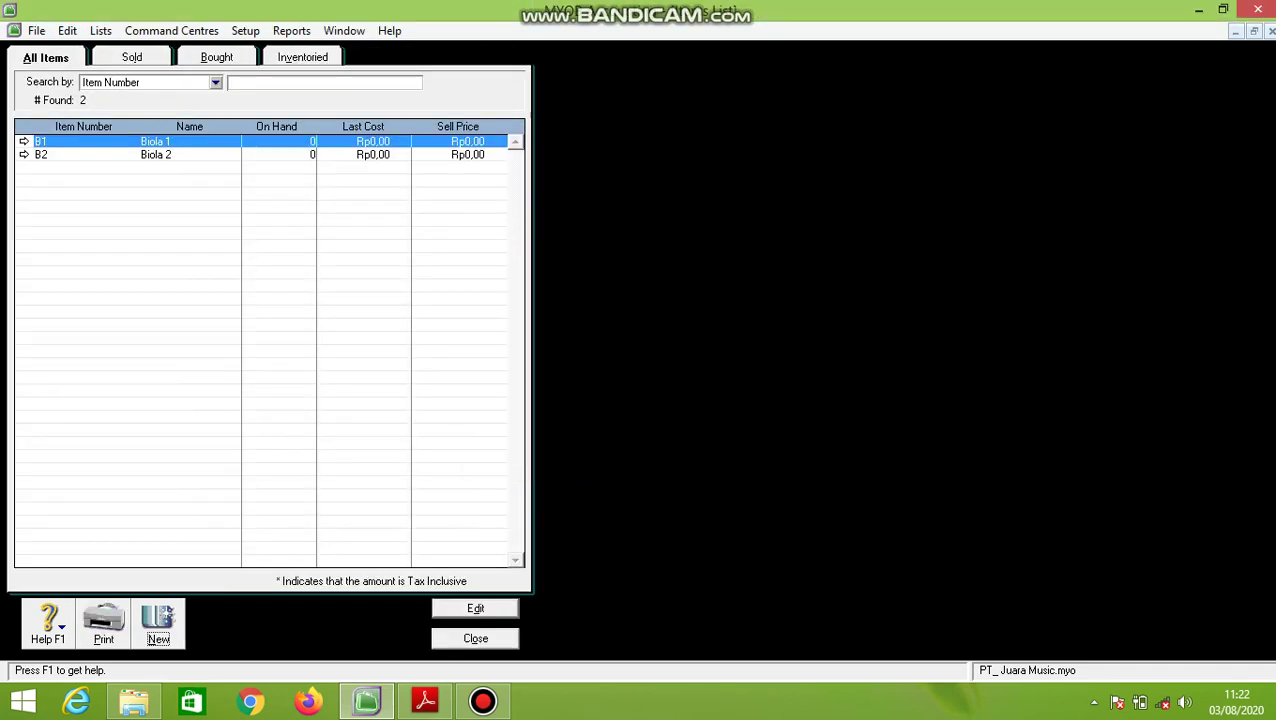
- Create another new item numbered B3 with the name Biola 3
key(Return)
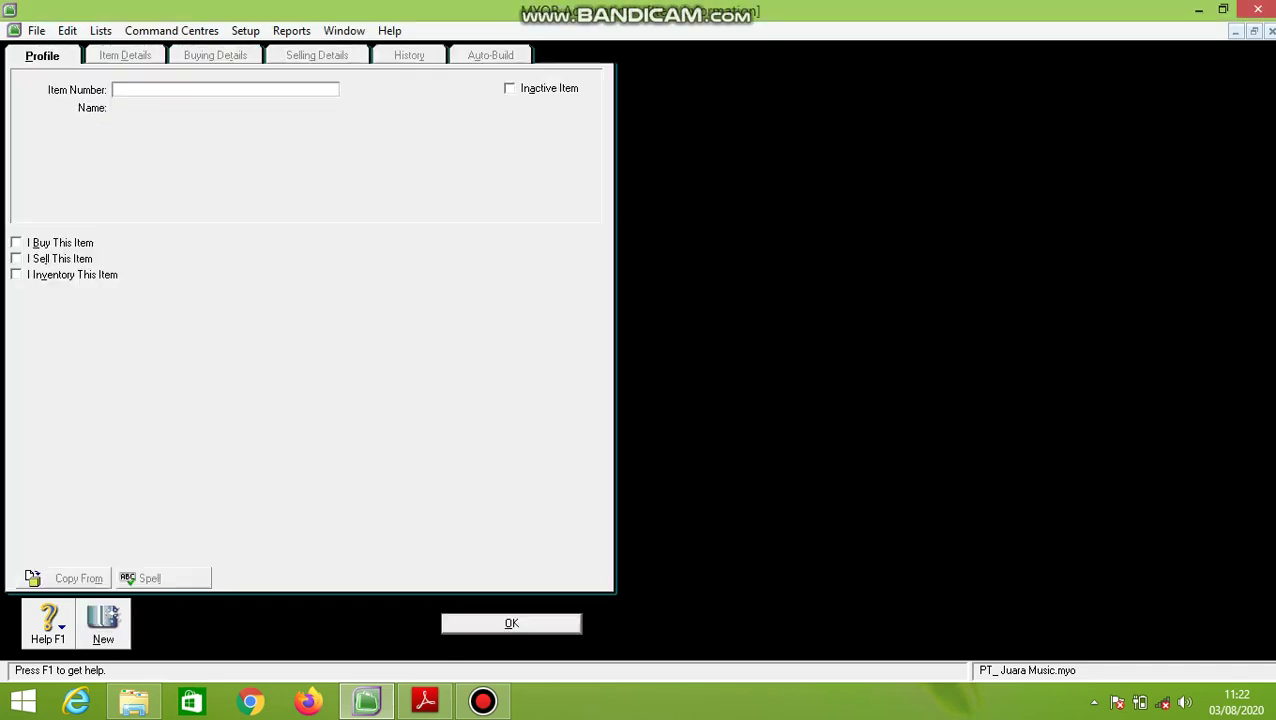
text(B3)
key(Tab)
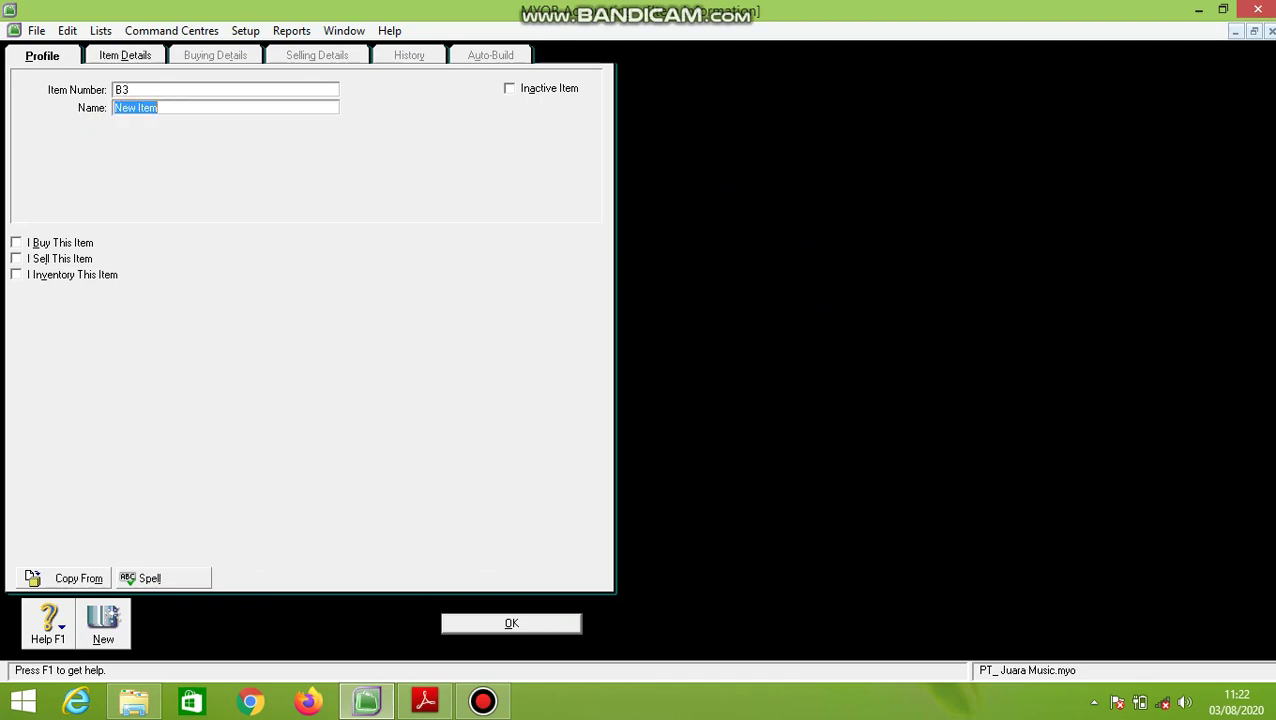
text(Biola 3)
key(Tab)
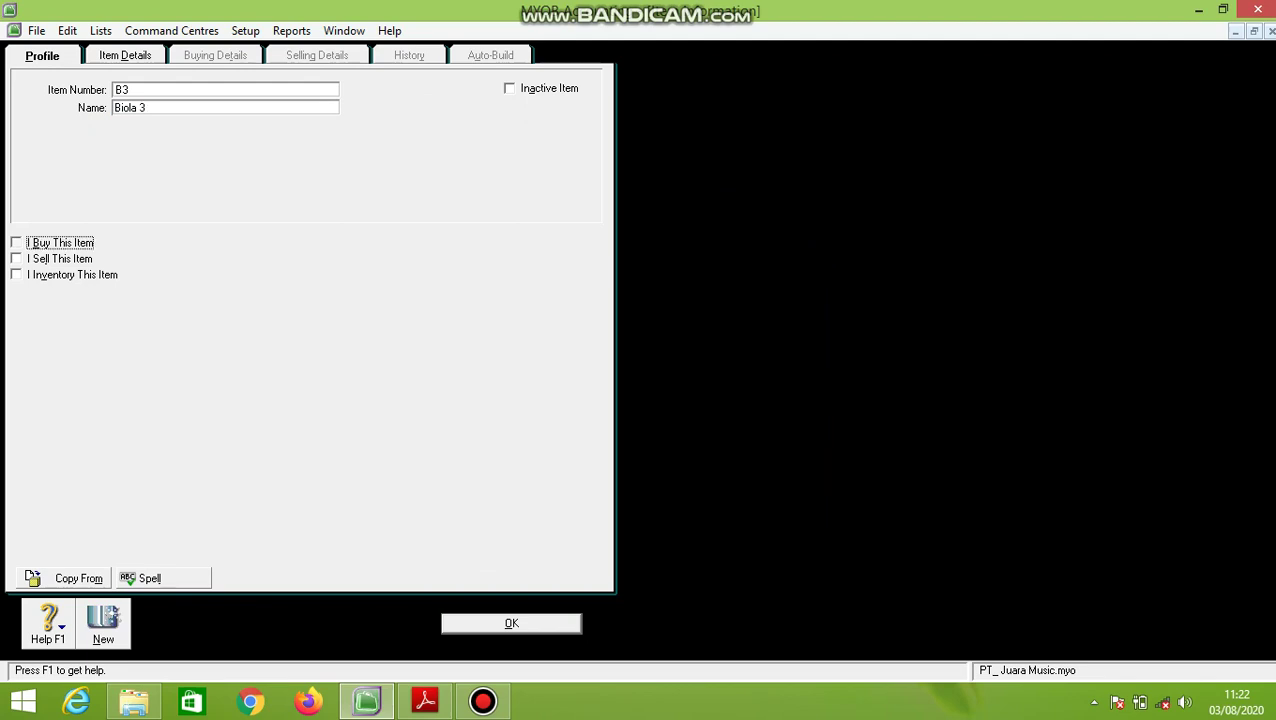
- Mark Biola 3 as an item that is bought, sold and inventoried, keeping the default linked accounts
key(space)
key(Tab)
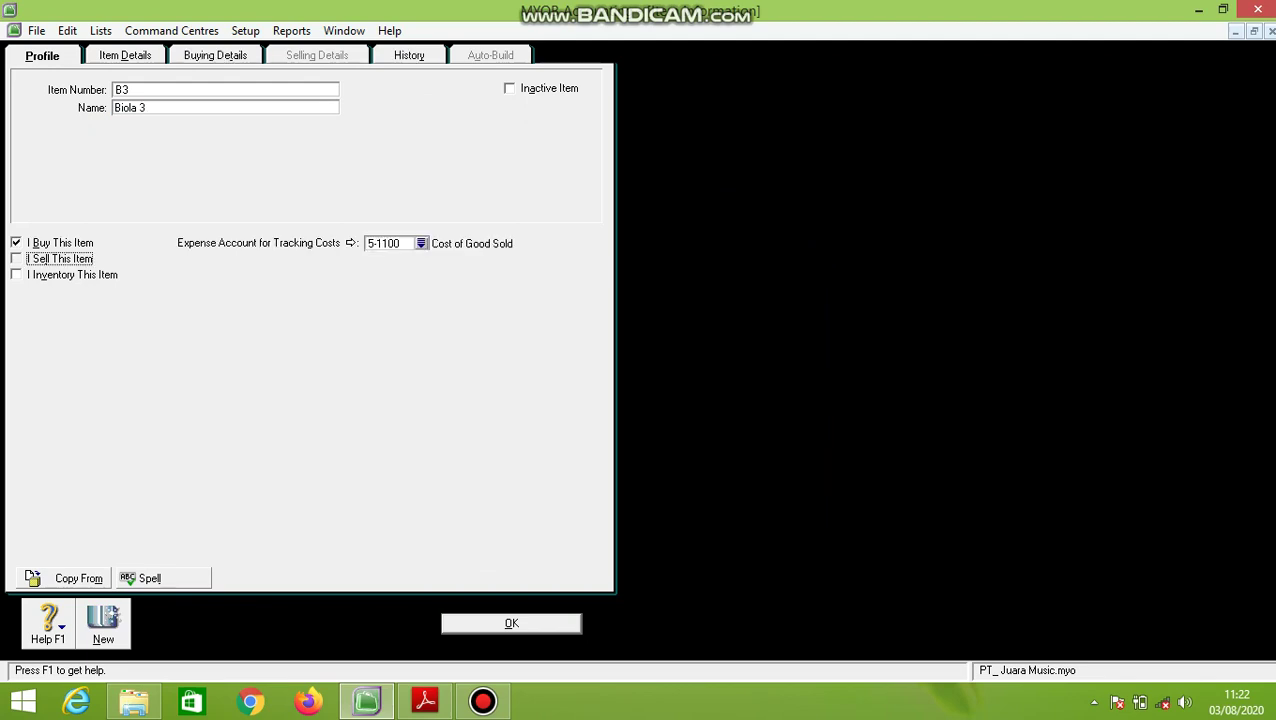
key(space)
key(Tab)
key(space)
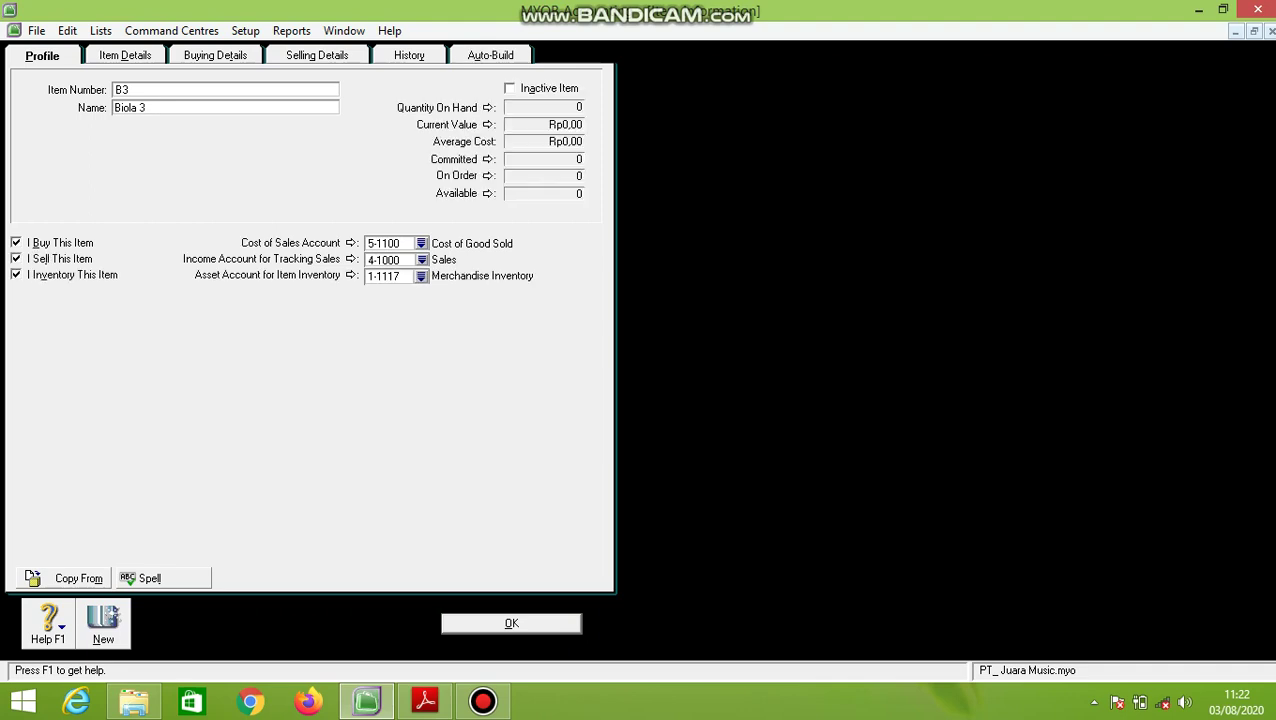
- Check the buying and selling tax codes of Biola 3, and save the item without changing its spelling
key(alt+b)
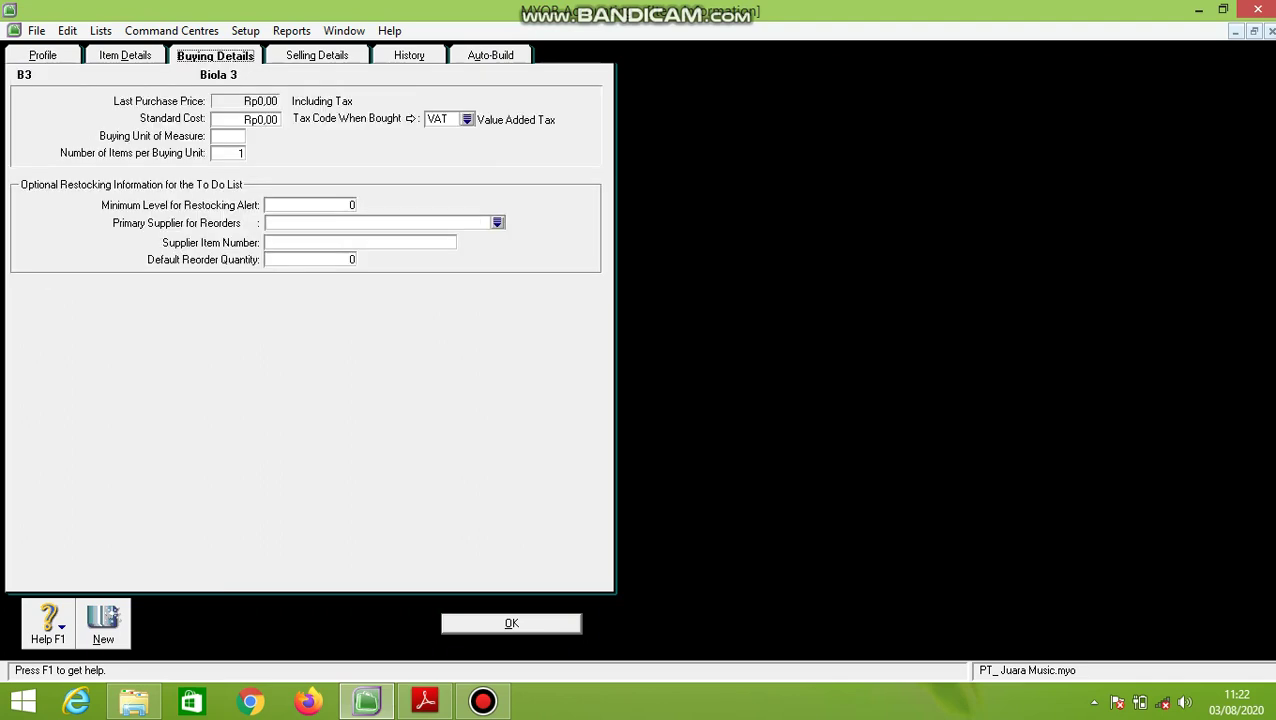
key(Right)
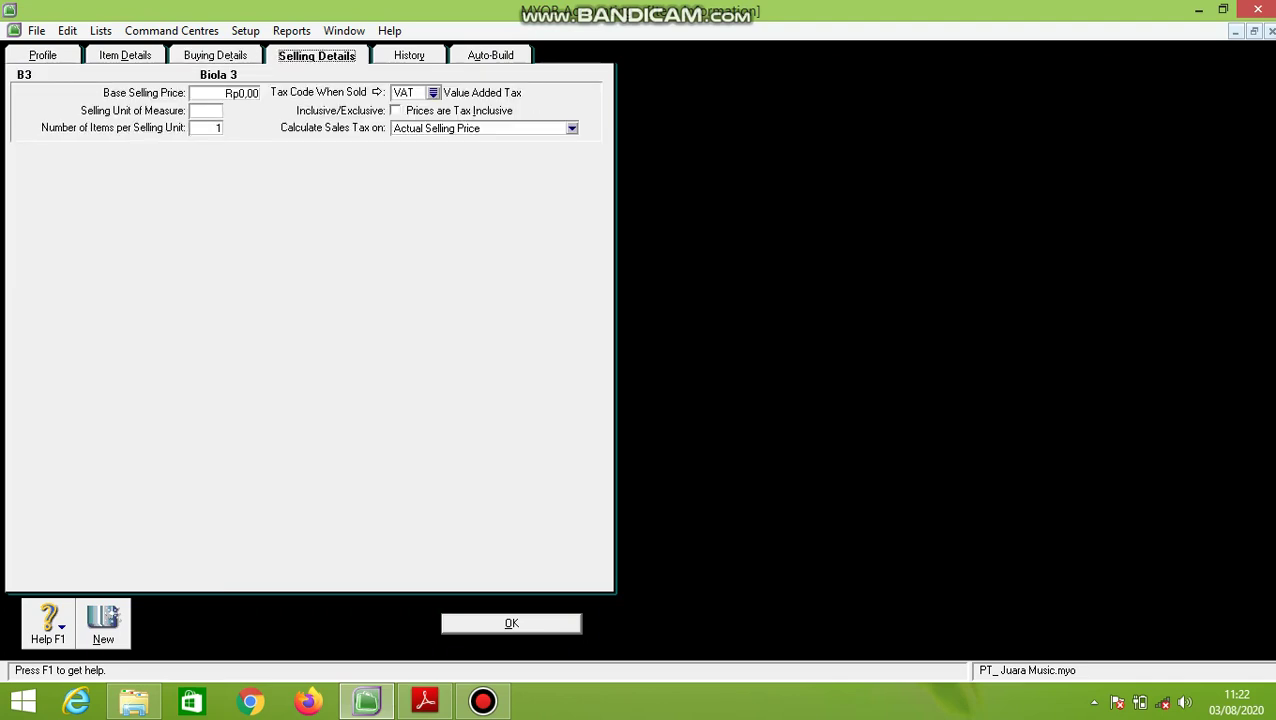
key(Return)
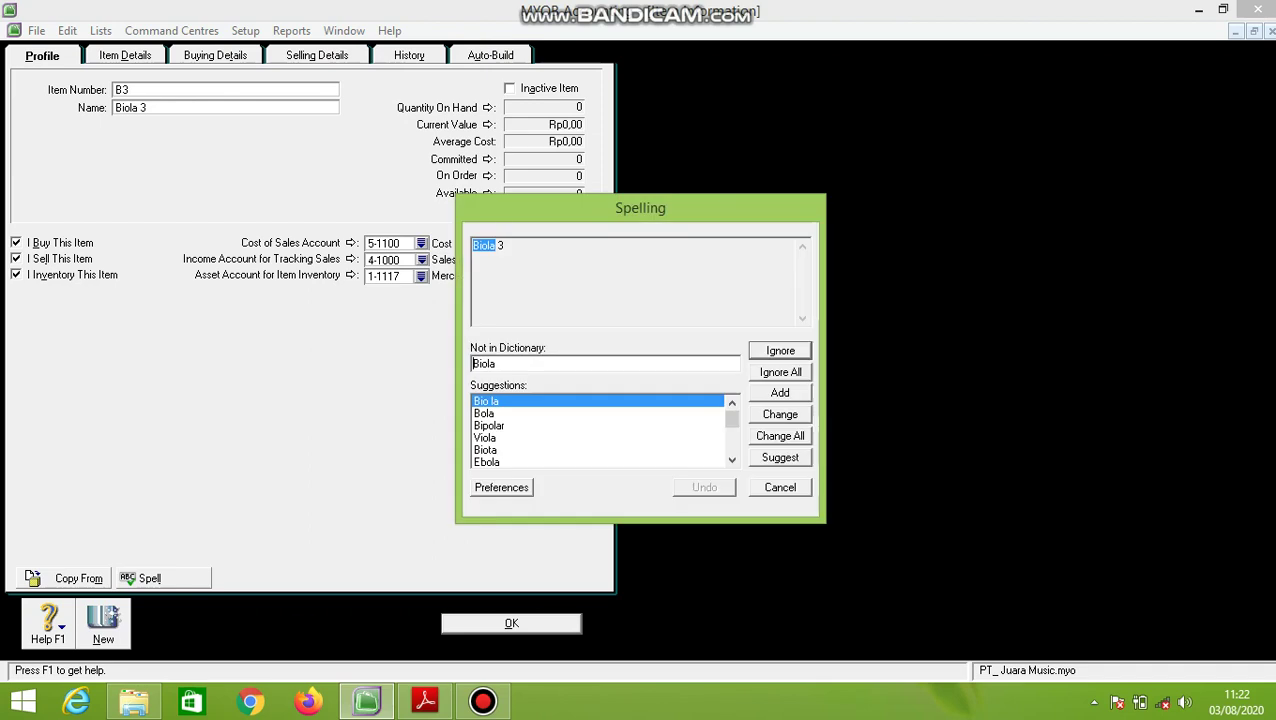
key(Return)
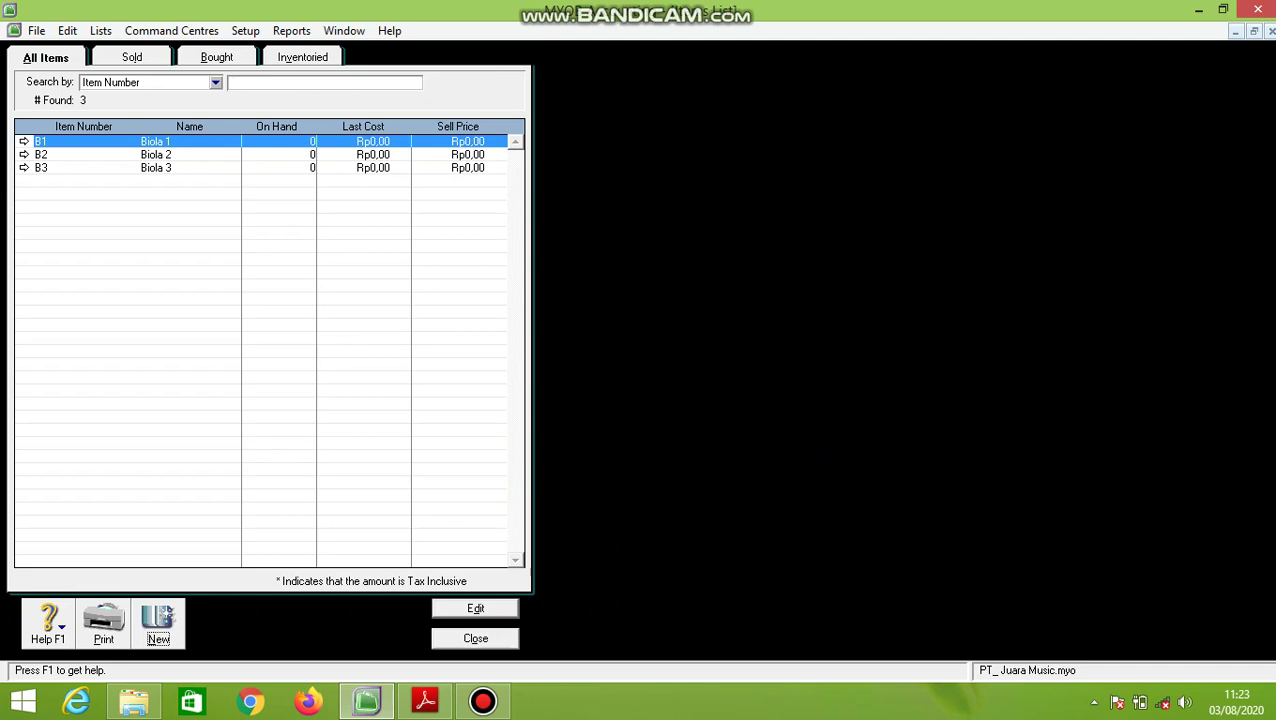
- Close the Items List and open a new Adjust Inventory entry, keeping the date 01/12/2016
key(Escape)
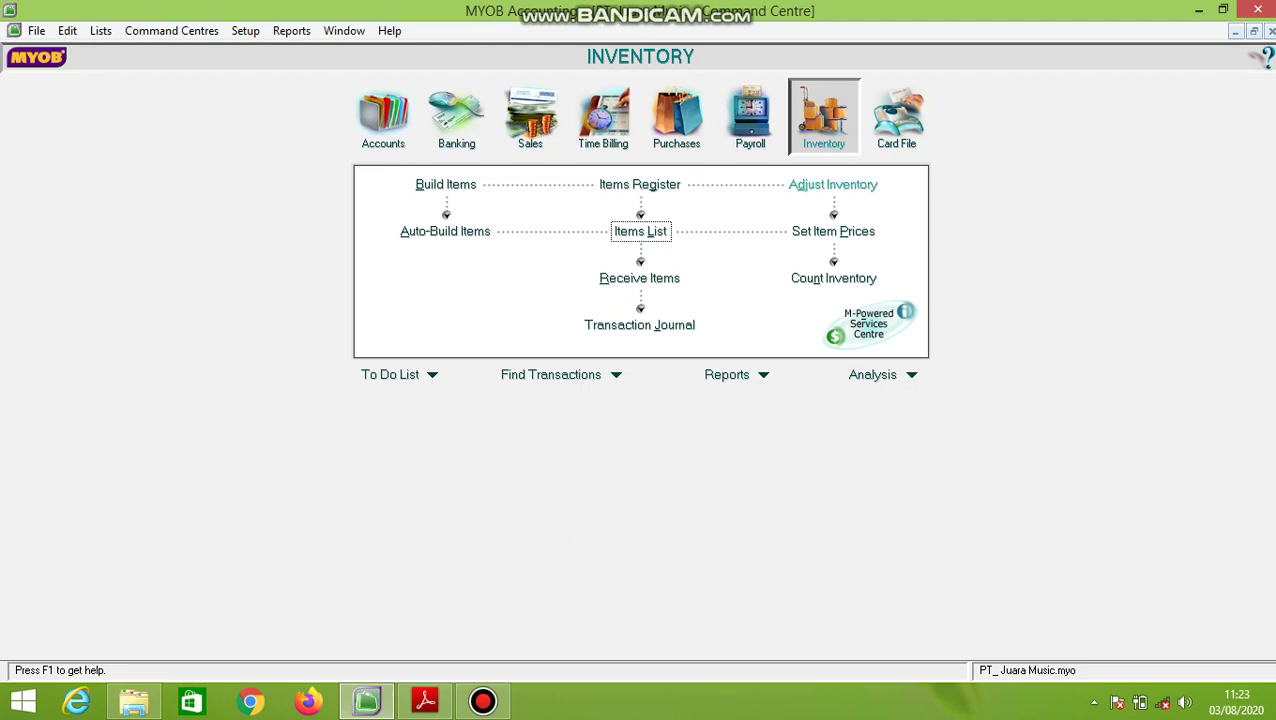
click(833, 184)
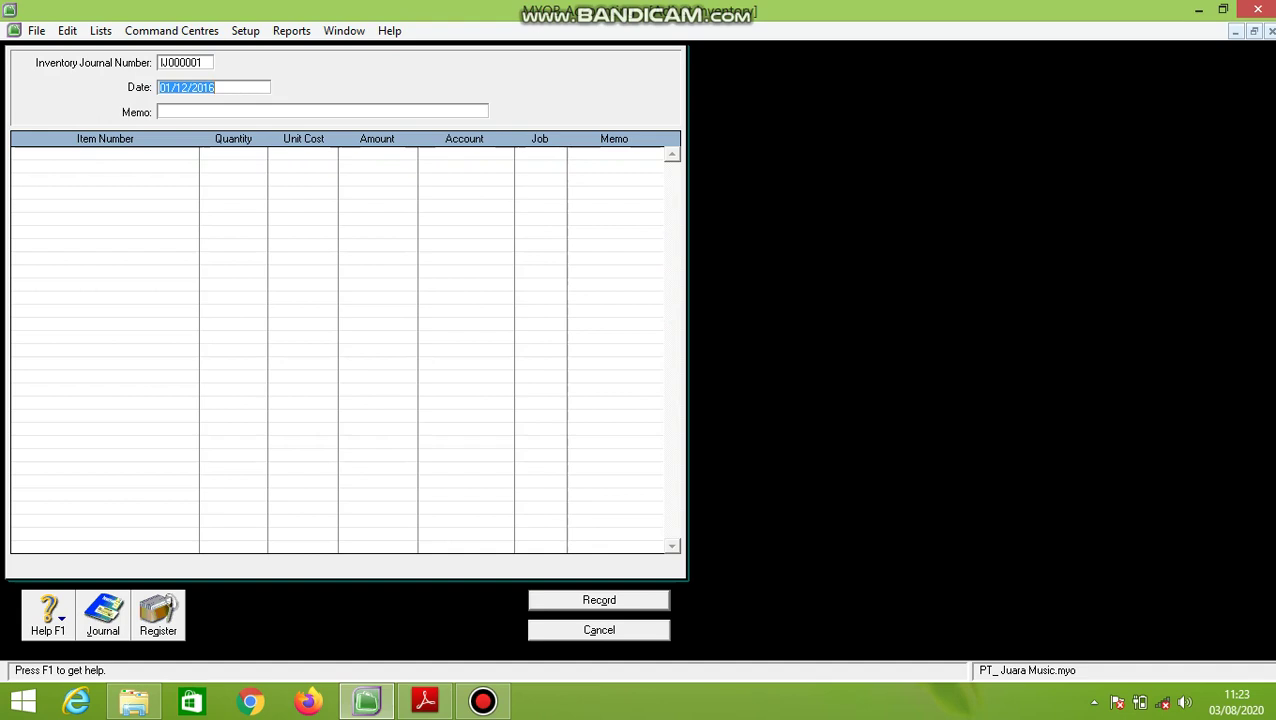
click(170, 88)
click(186, 87)
click(215, 87)
- Consult the merchandise inventory balances in the PDF, and enter the memo "Saldo Awal Persediaan" for the MYOB inventory adjustment
click(425, 700)
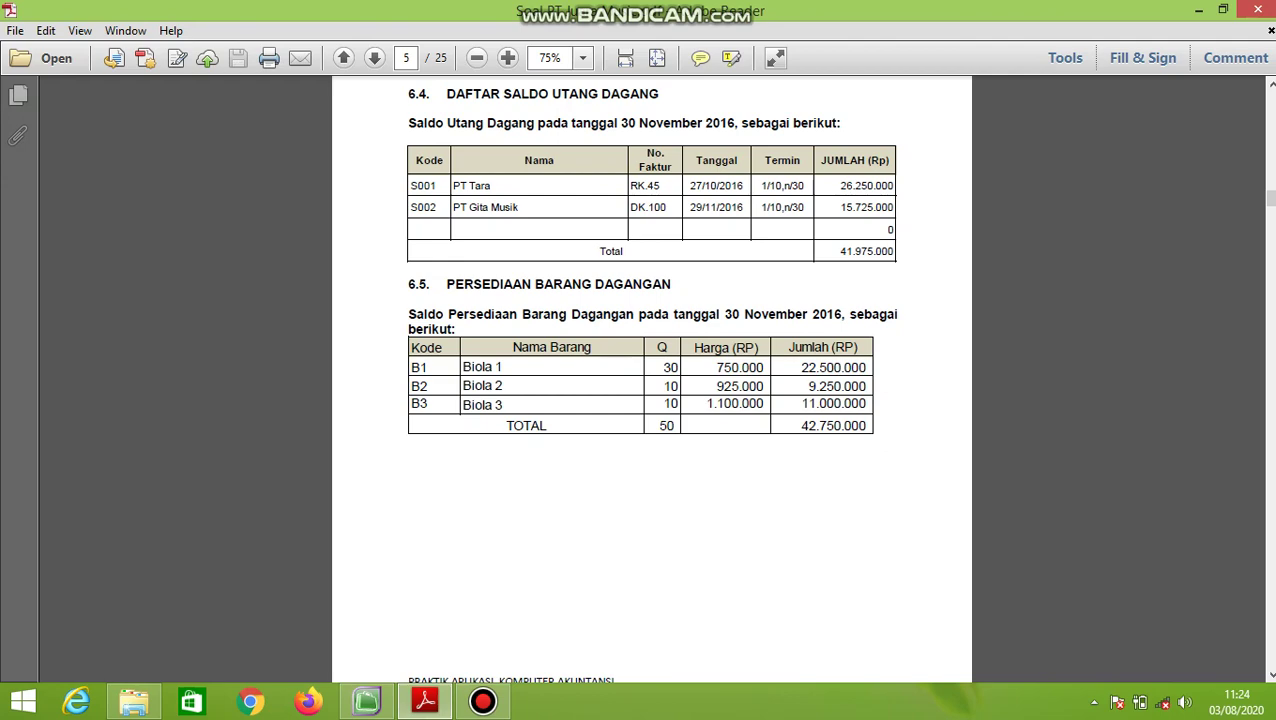
click(367, 700)
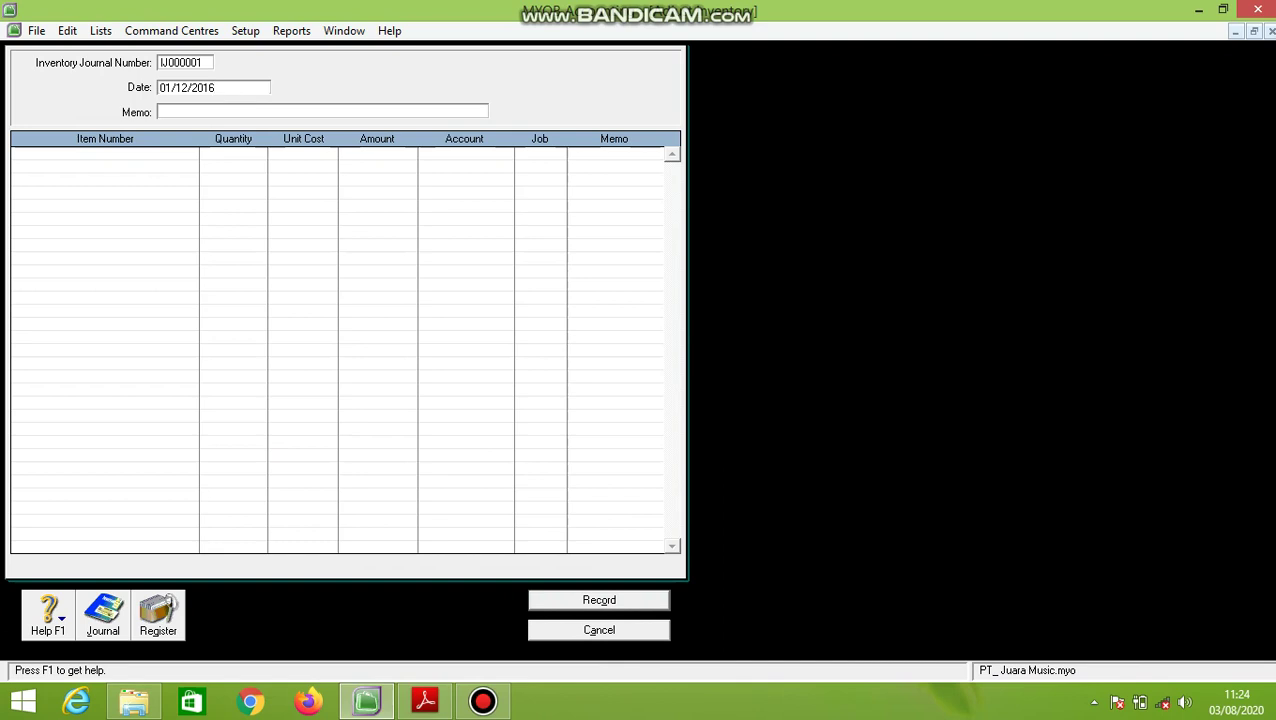
key(Tab)
text(Saldo Awal Per)
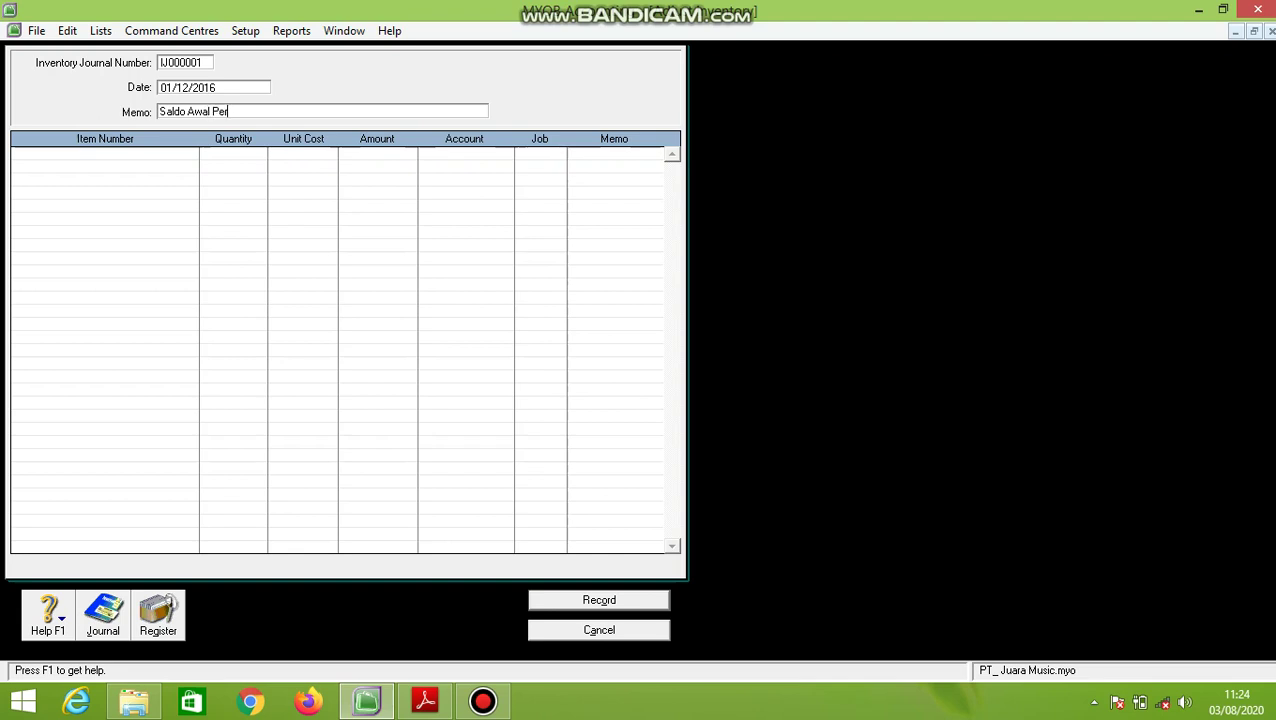
text(sediaan)
key(Tab)
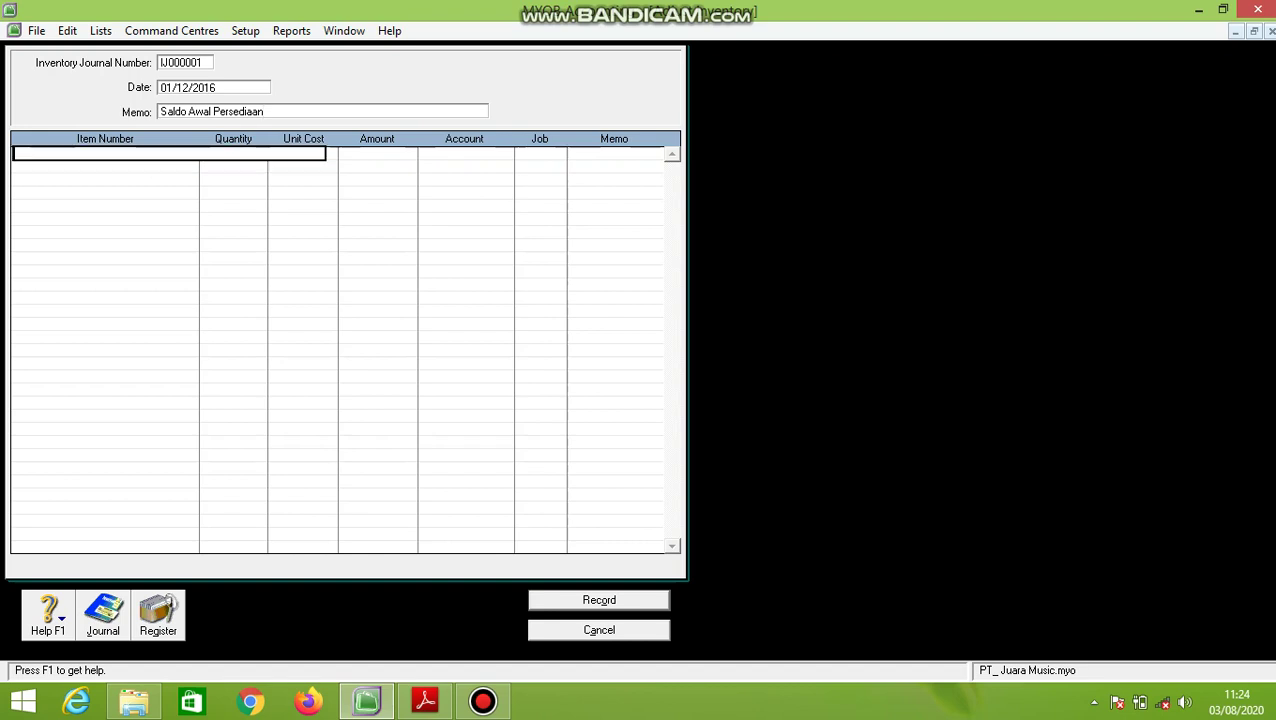
- Select item B1, Biola 1, for the first line of the inventory adjustment
key(Tab)
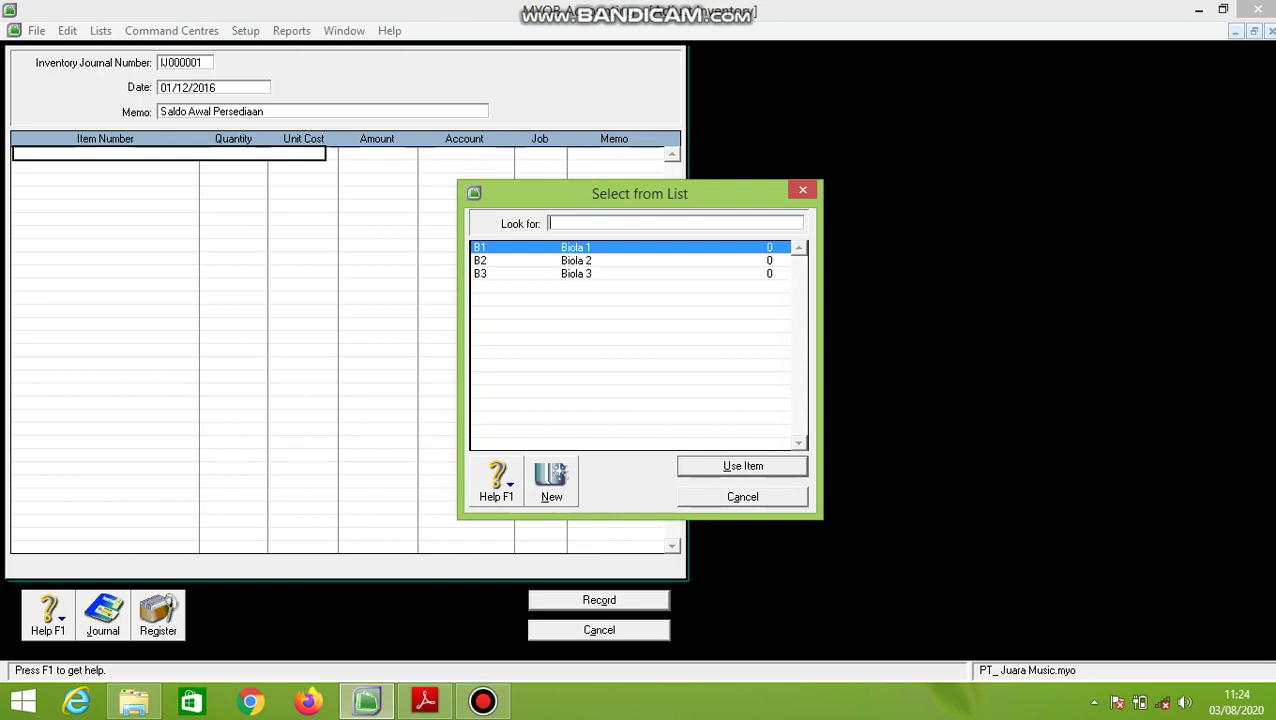
key(Return)
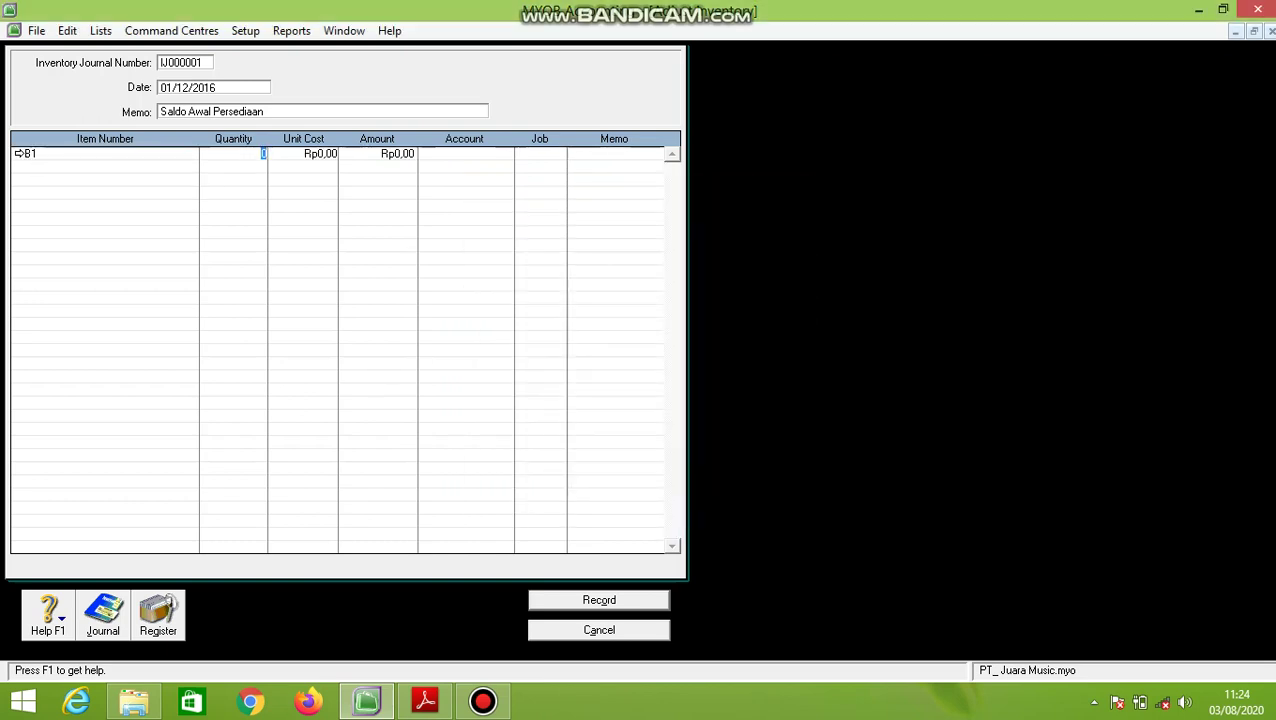
key(Tab)
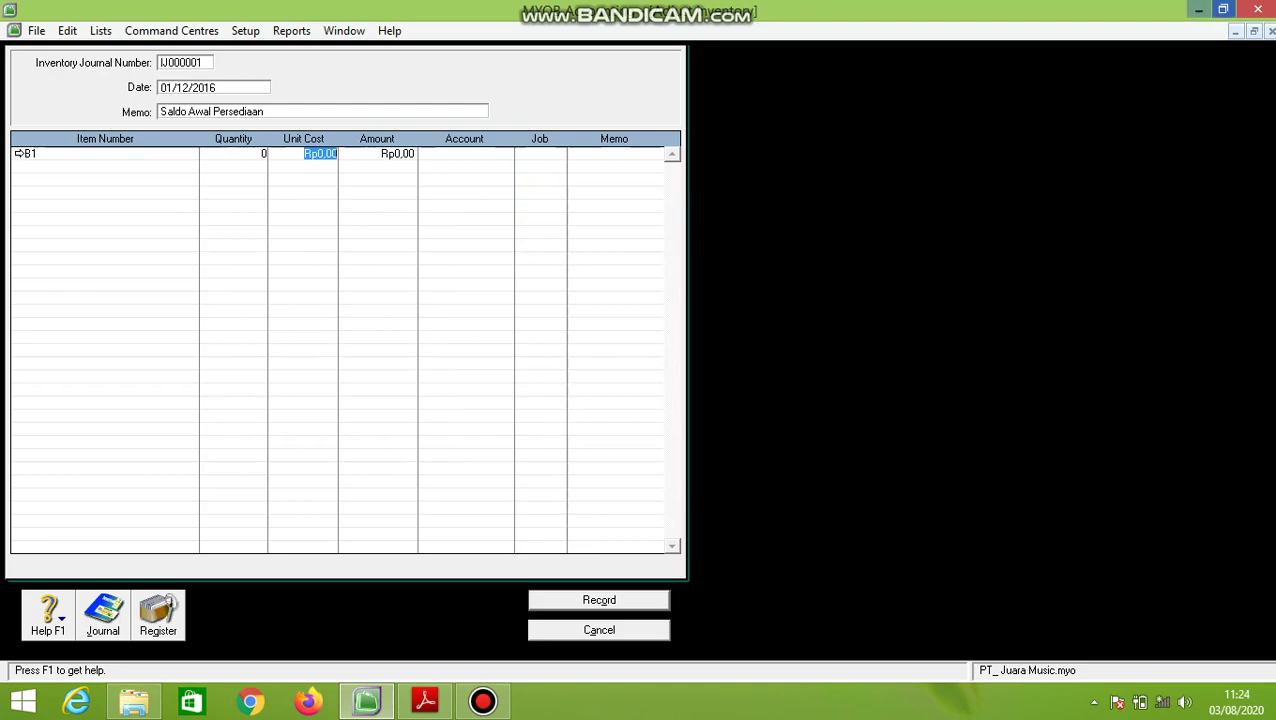
- Reduce the MYOB and Adobe Reader windows from full screen so the PDF inventory table sits beside the adjustment form
mouse_move(1275, 1)
click(1222, 9)
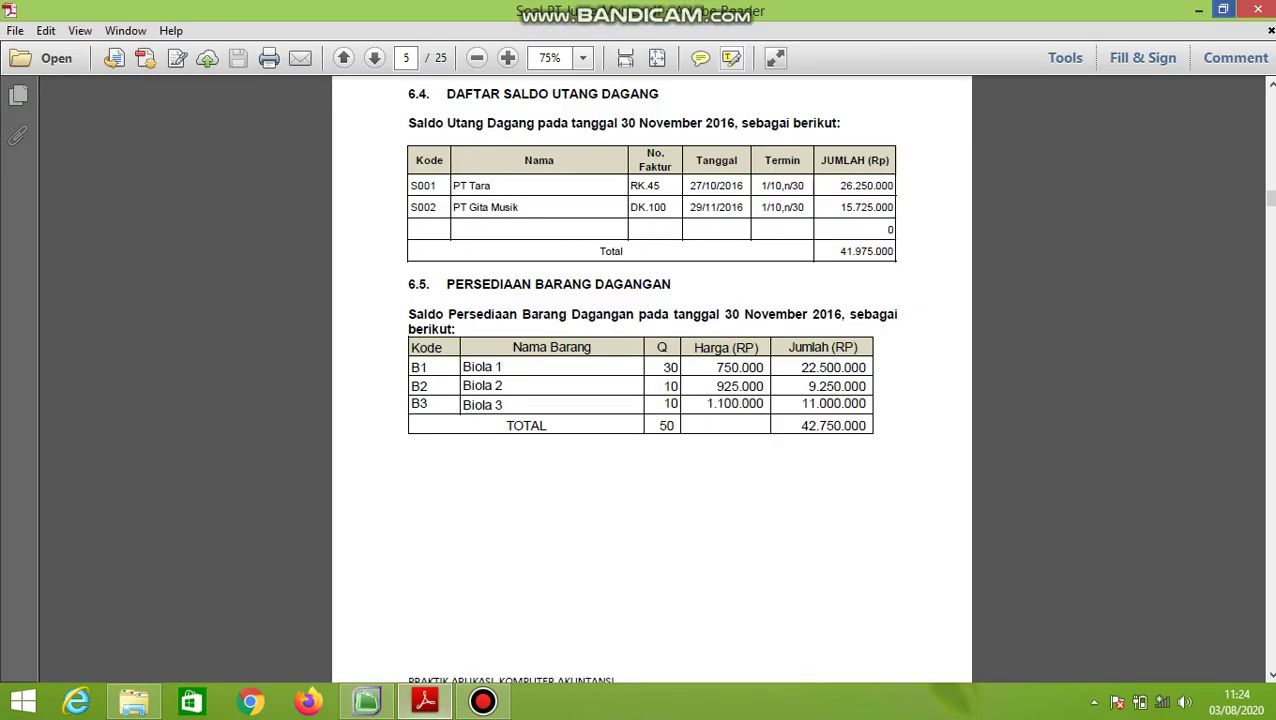
click(1222, 9)
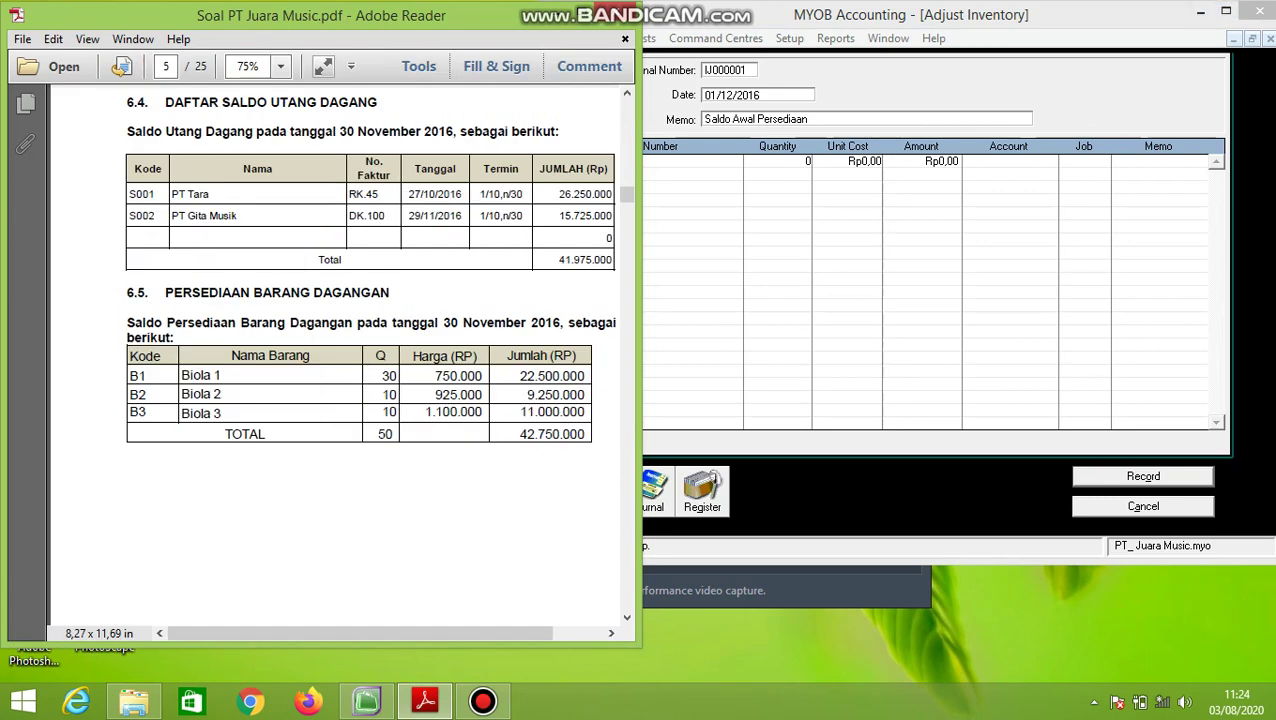
- Set the quantity of item B1 to 30 and its unit cost to Rp750.000
click(780, 161)
text(30)
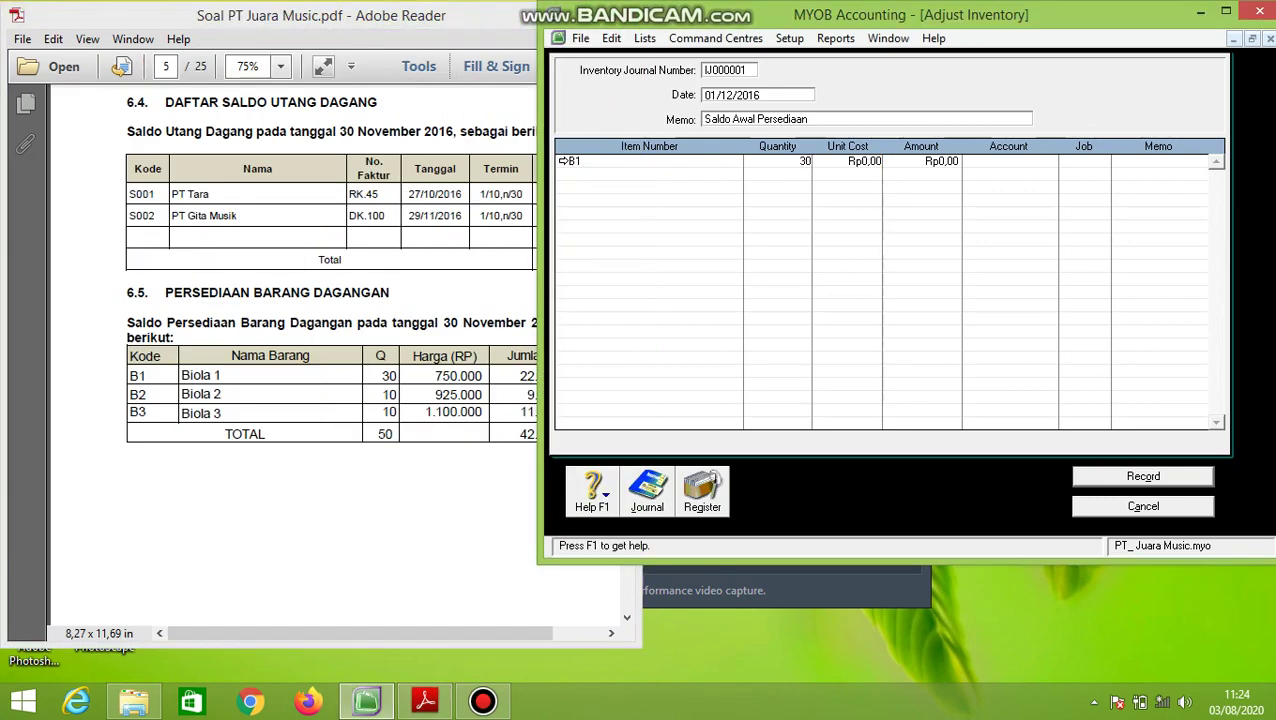
key(Tab)
text(750000)
key(Tab)
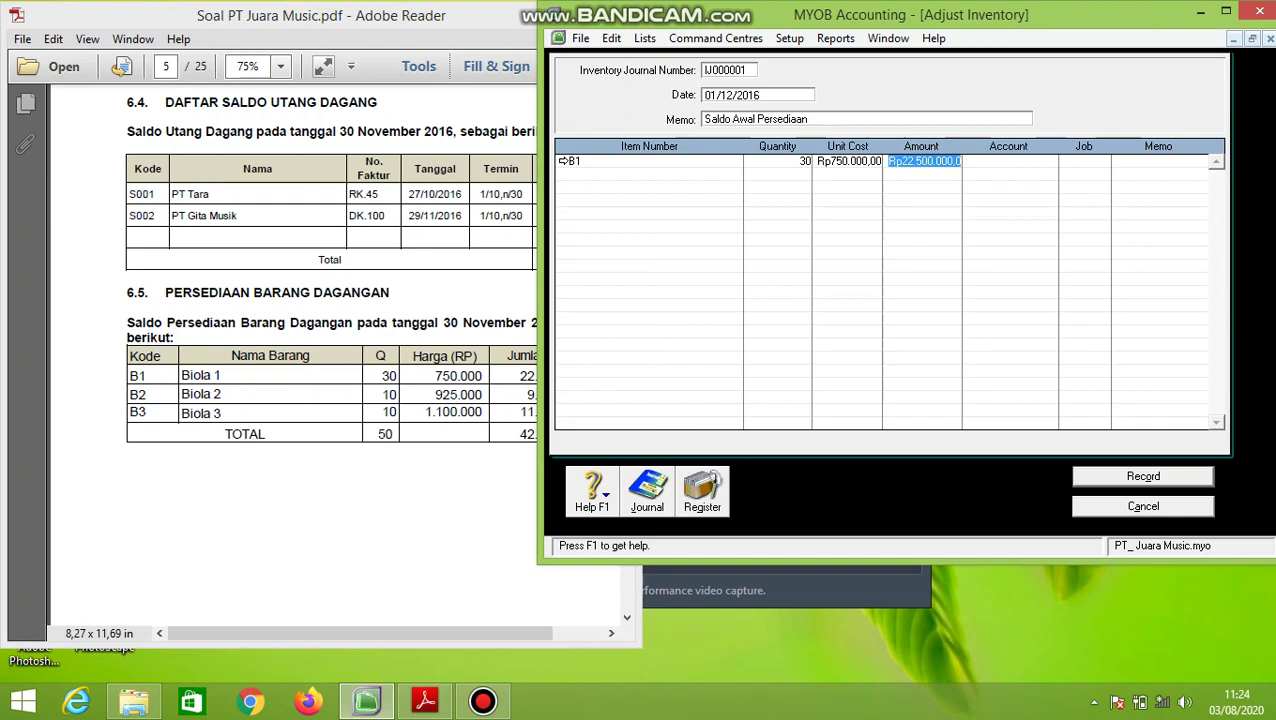
key(Tab)
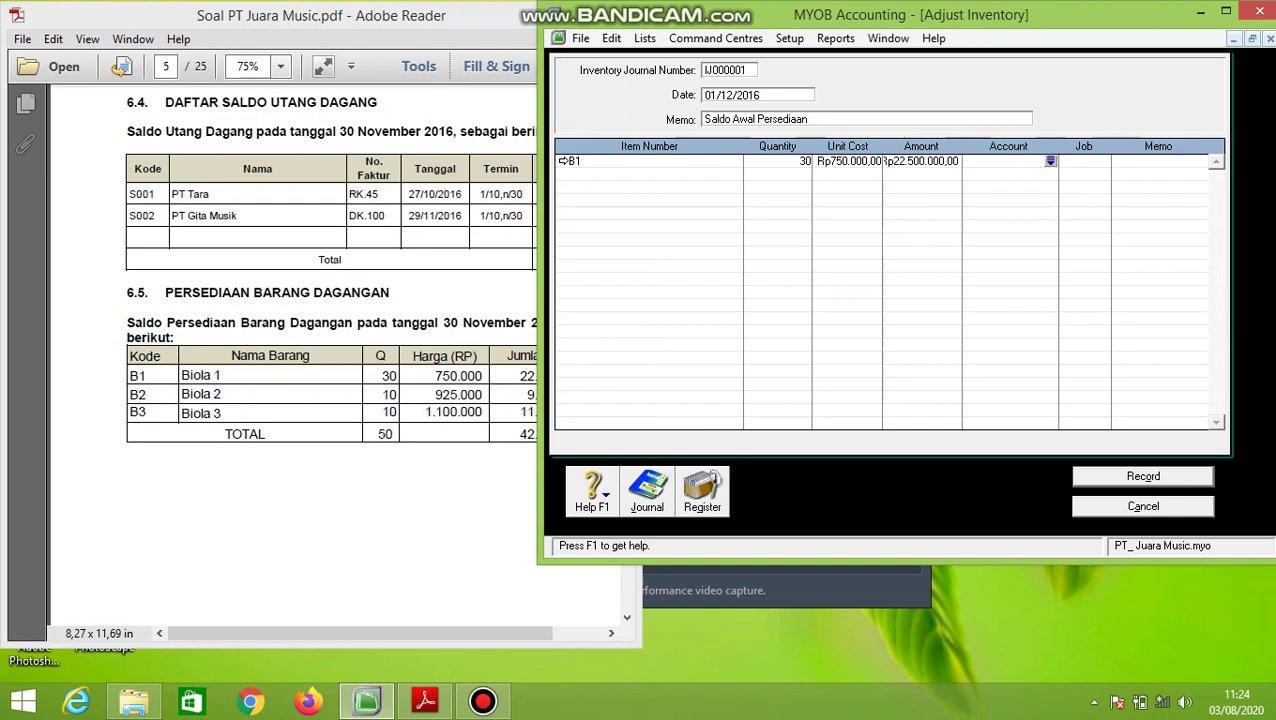
- Assign account 1-1117, Merchandise Inventory, to the B1 line of the inventory adjustment
text(6)
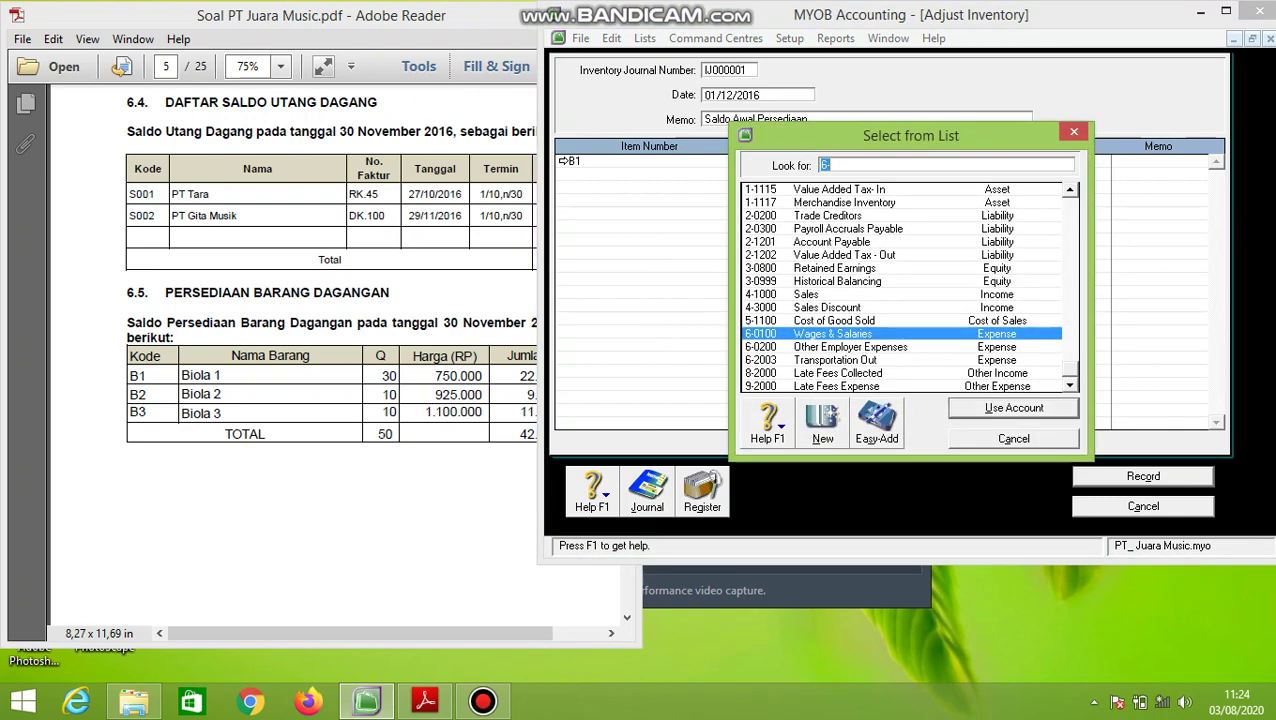
text(1)
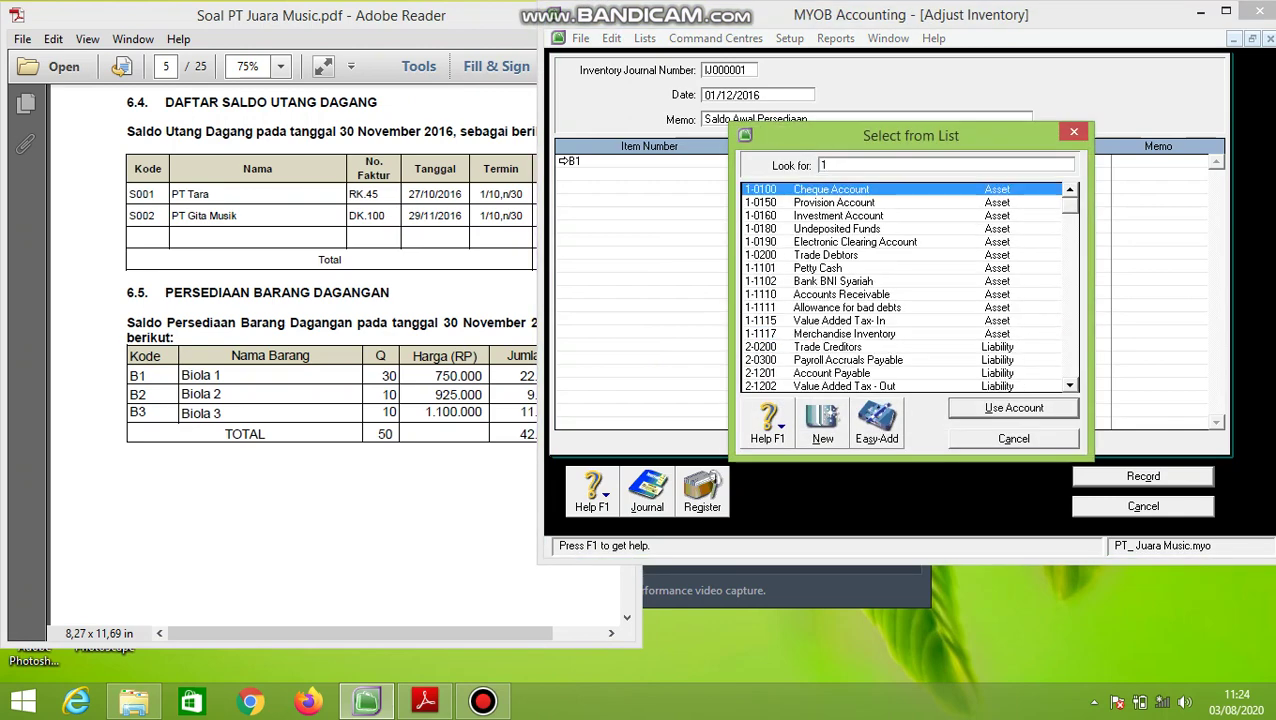
text(-1117)
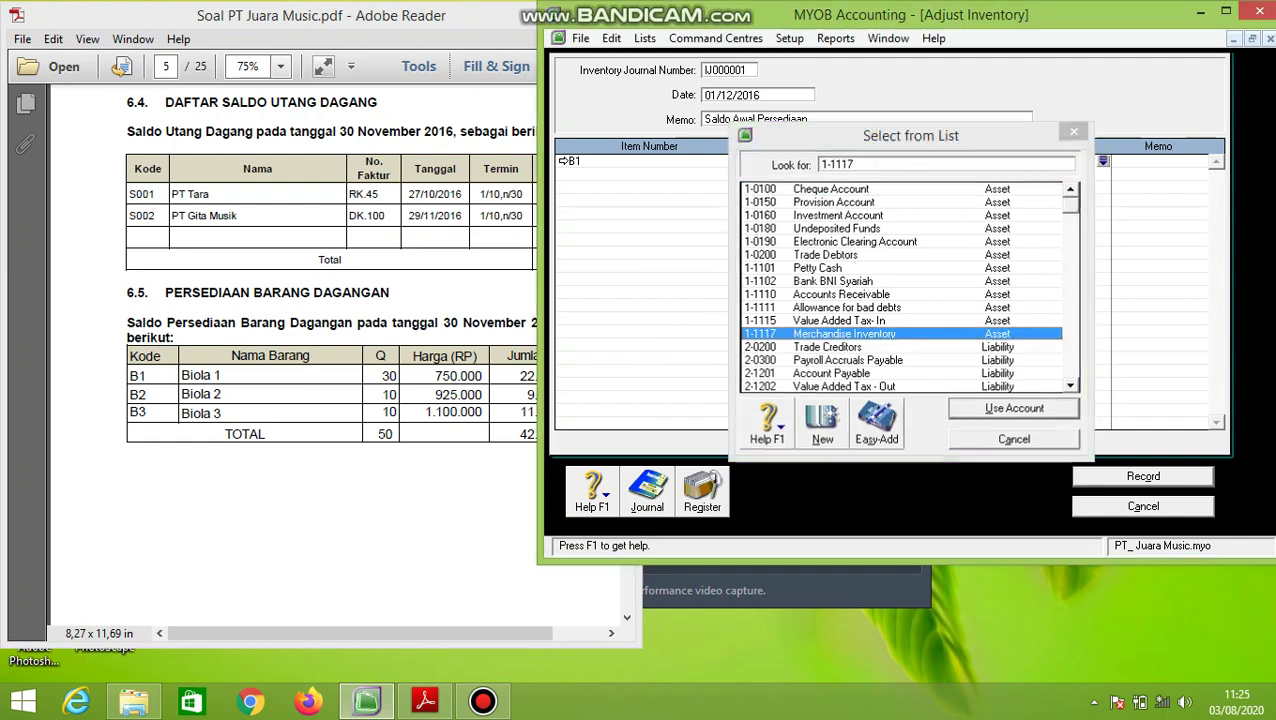
key(Return)
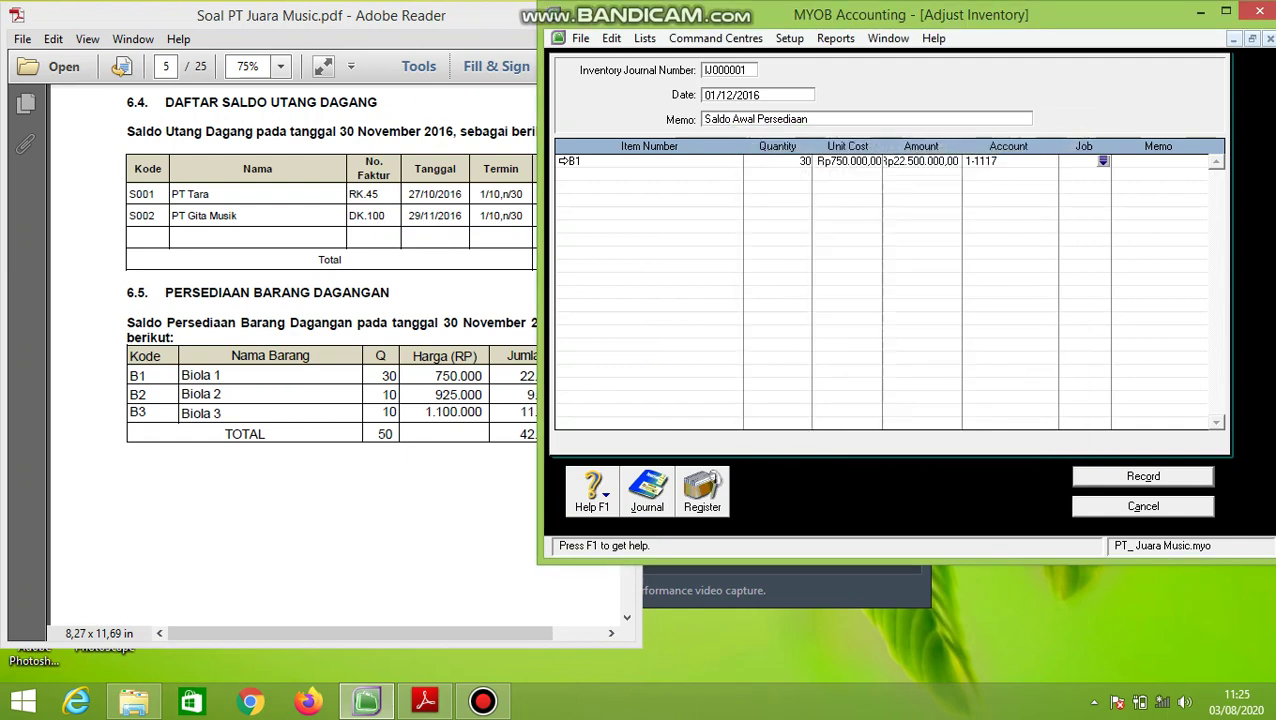
- Add item B2, Biola 2, on the second adjustment line with quantity 10 and unit cost Rp925.000
key(Tab)
key(Tab)
key(Tab)
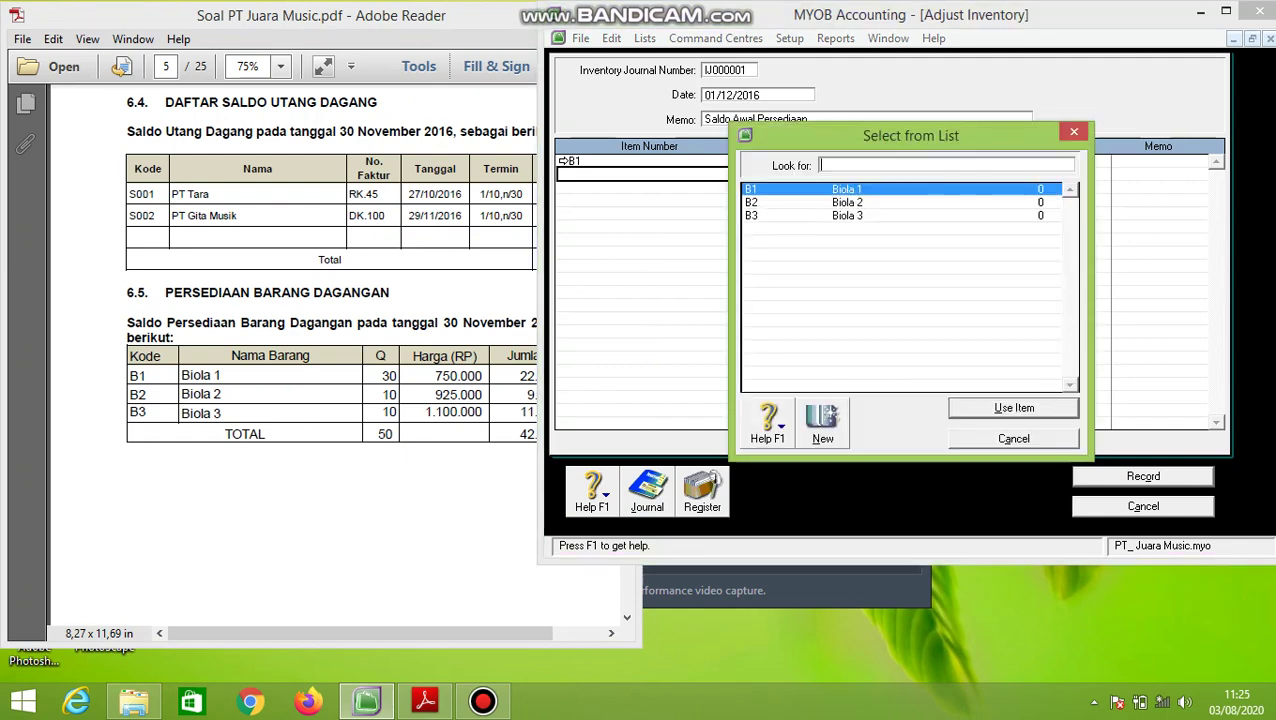
key(Down)
key(Return)
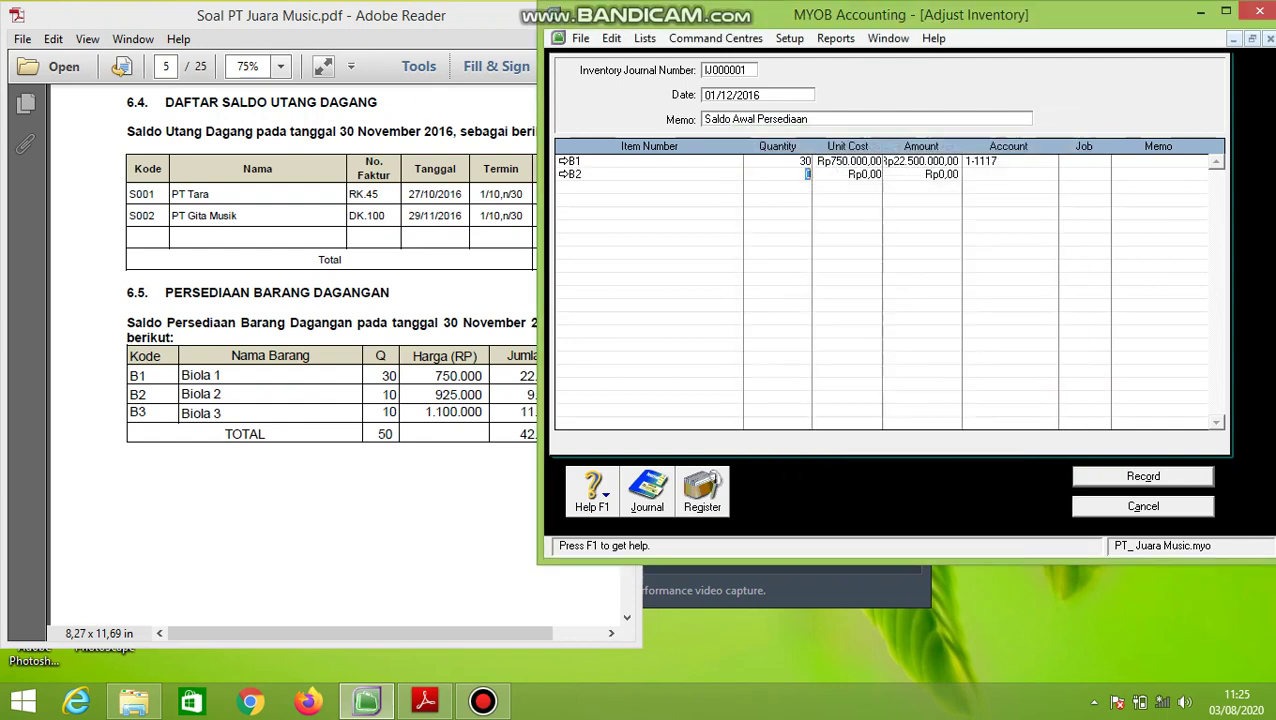
text(10)
key(Tab)
text(925000)
key(Tab)
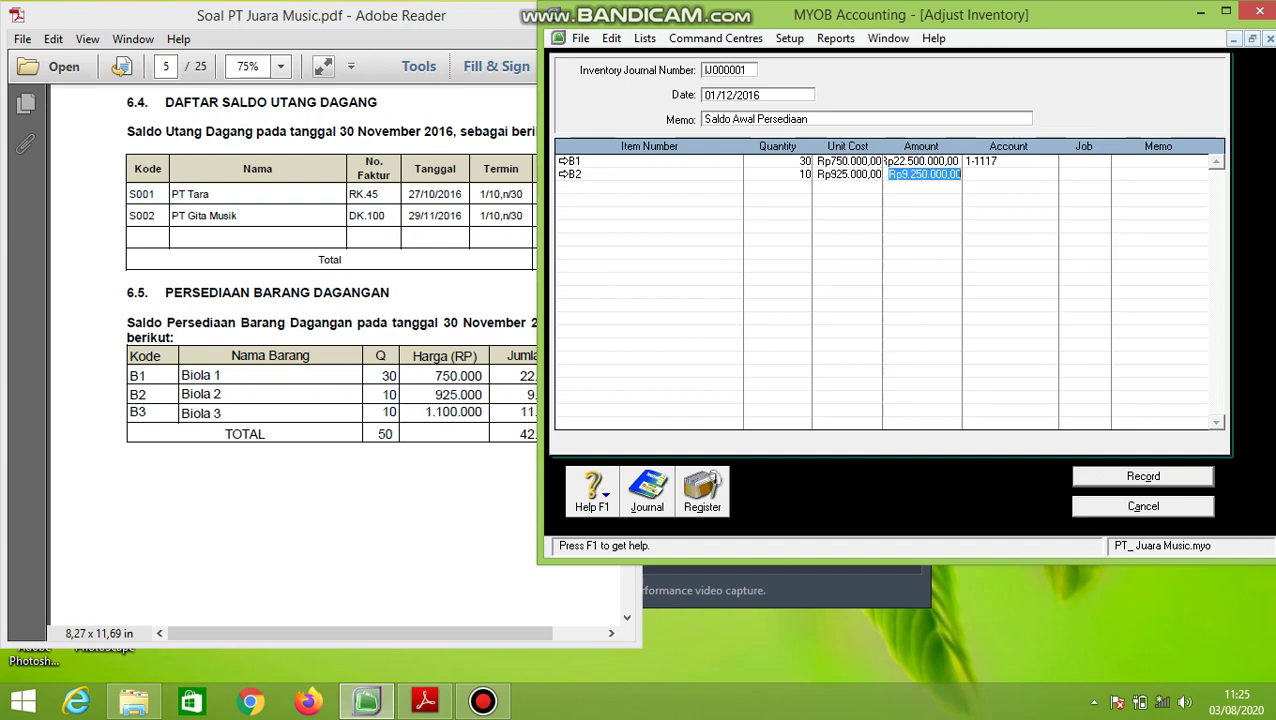
- Assign account 1-1117, Merchandise Inventory, to the B2 line of the inventory adjustment
key(Tab)
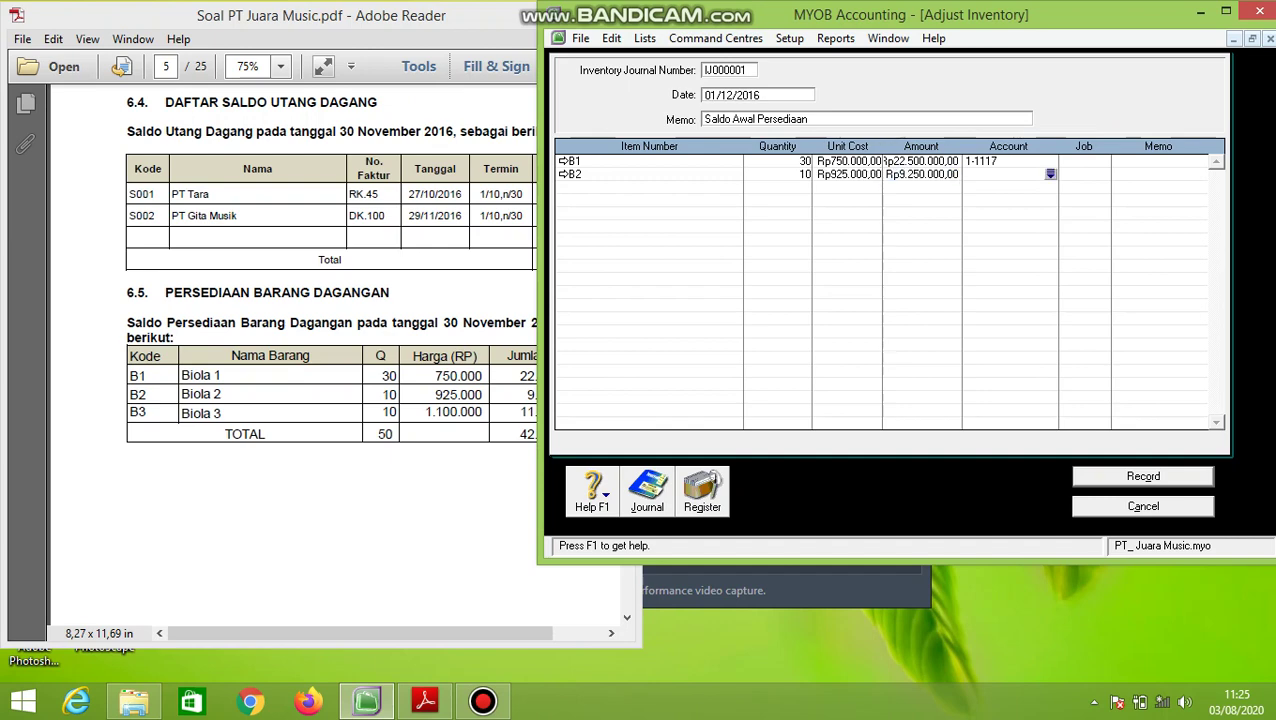
key(Tab)
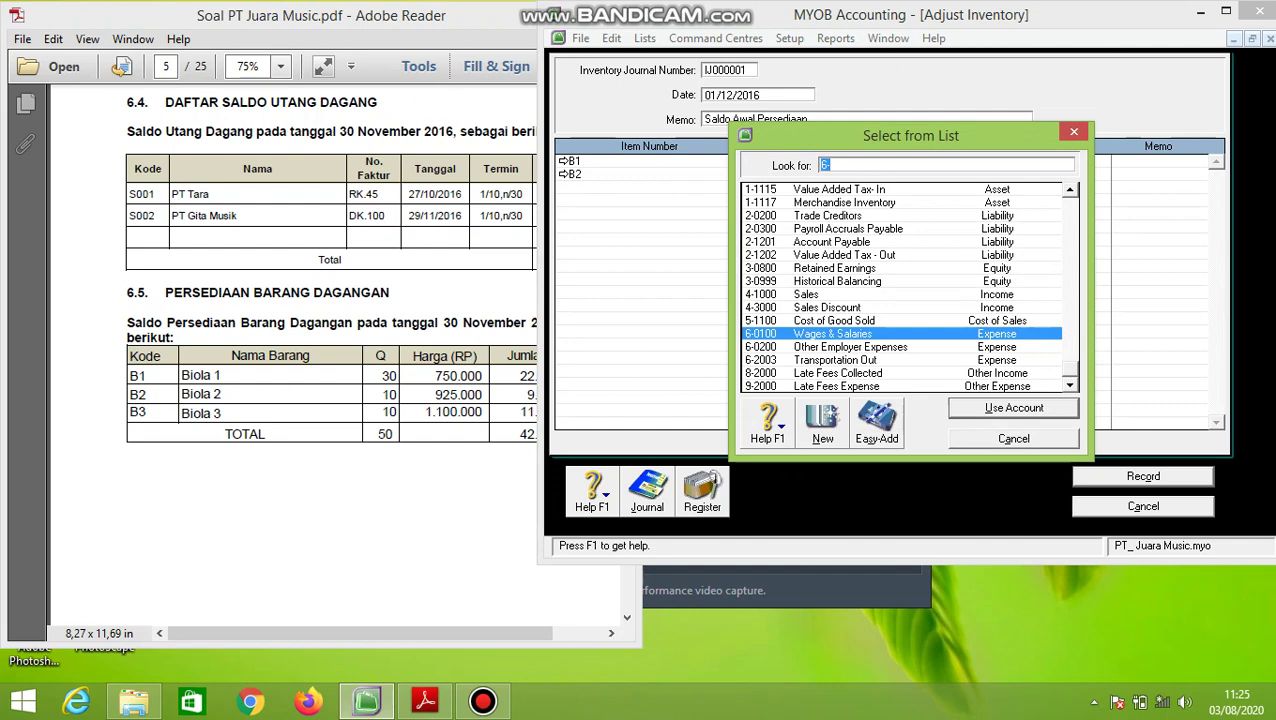
text(1)
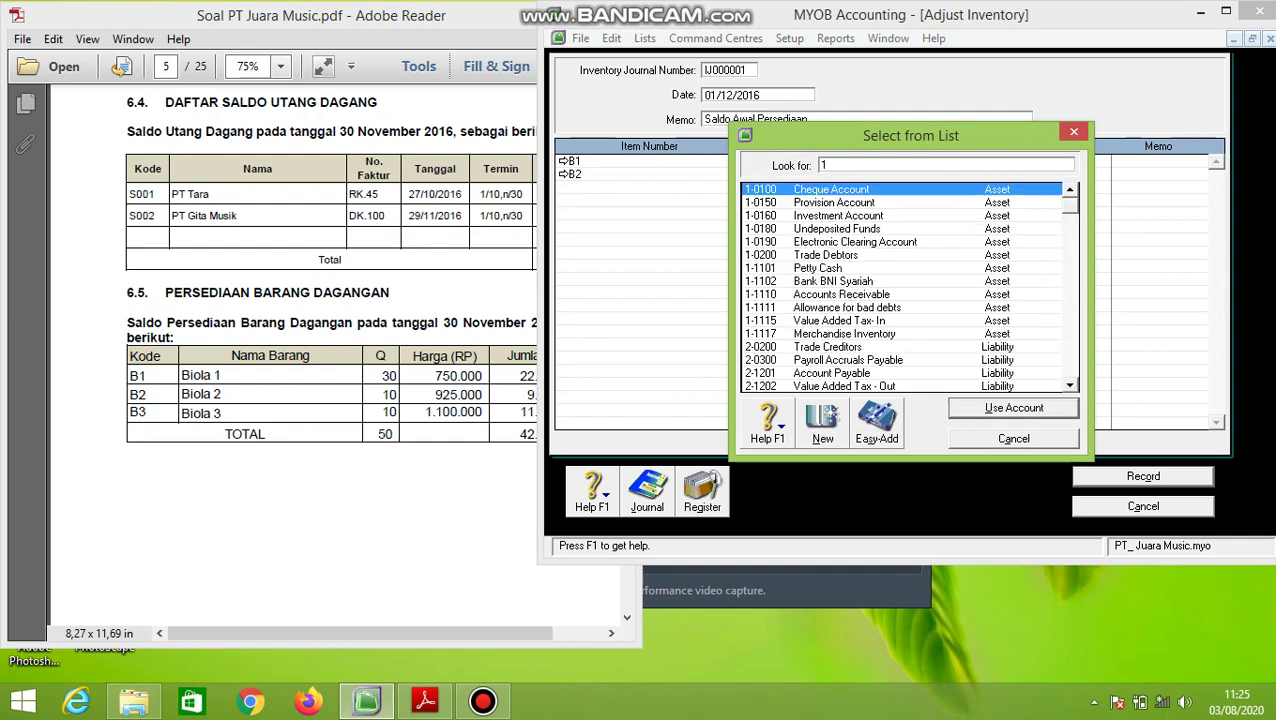
text(-1117)
key(Return)
- Add item B3, Biola 3, on the third adjustment line with quantity 10 and unit cost Rp1.100.000
key(Tab)
key(Tab)
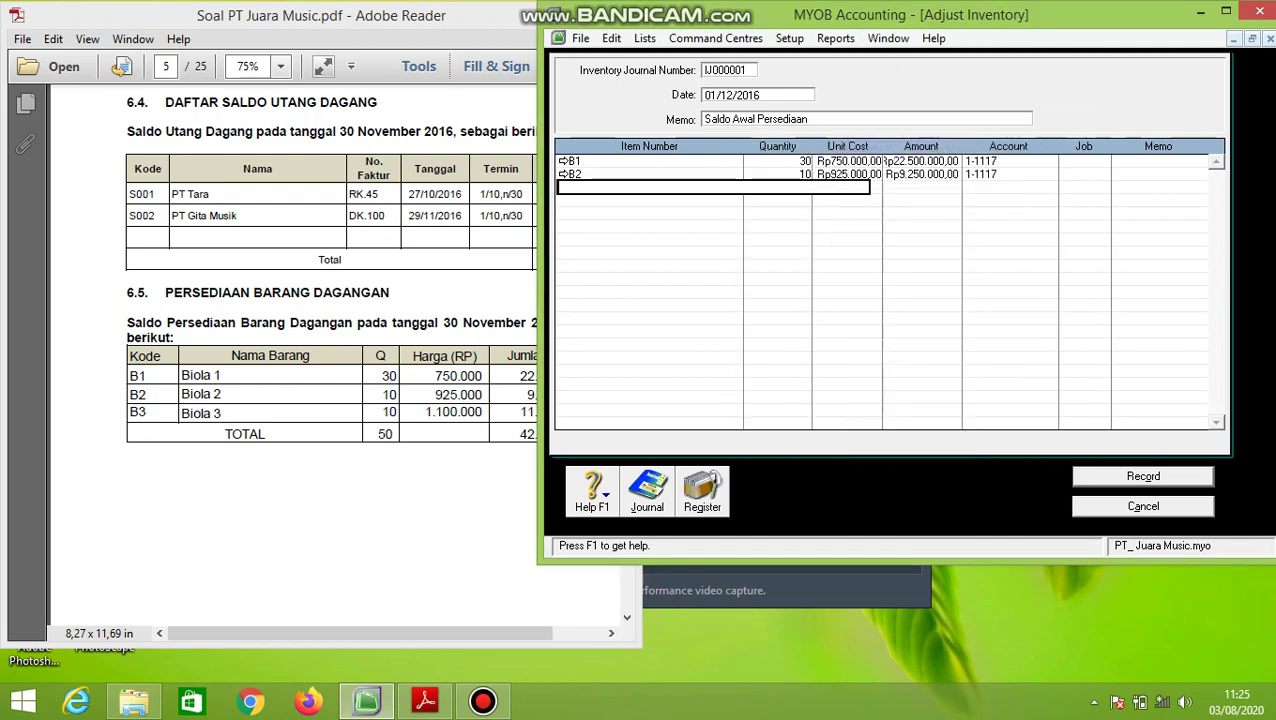
key(Tab)
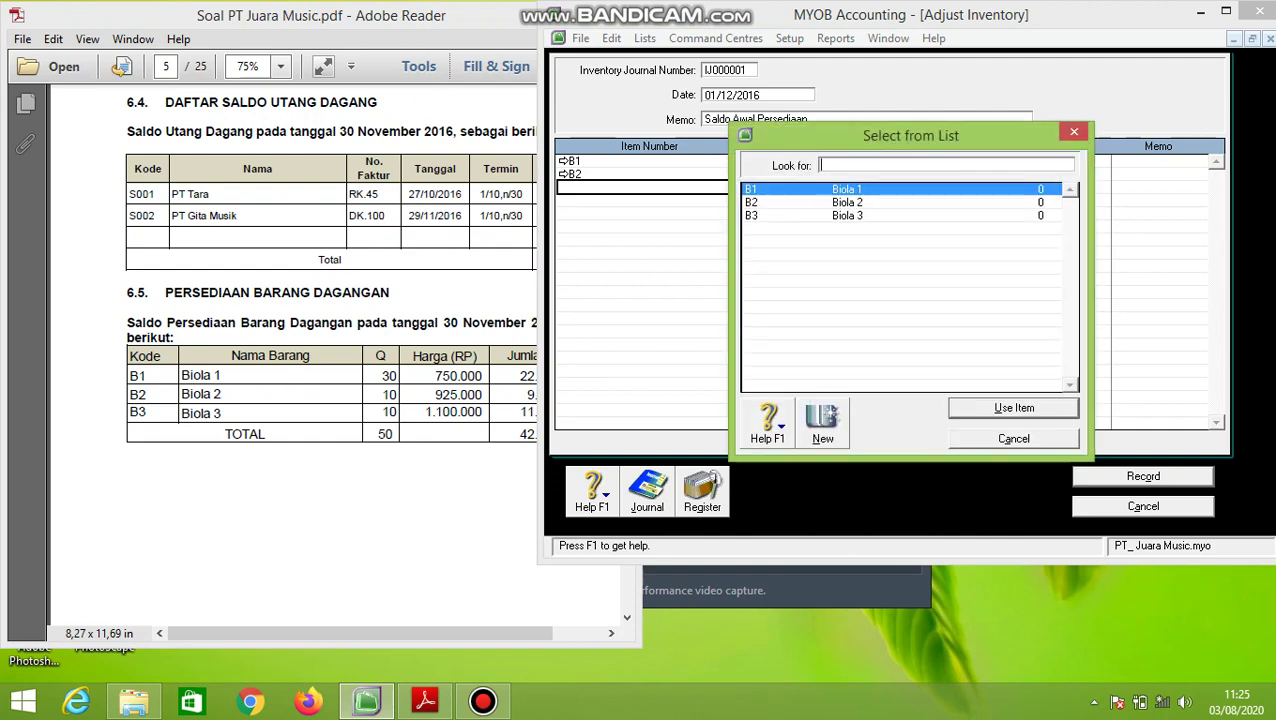
text(B3)
key(Return)
key(Tab)
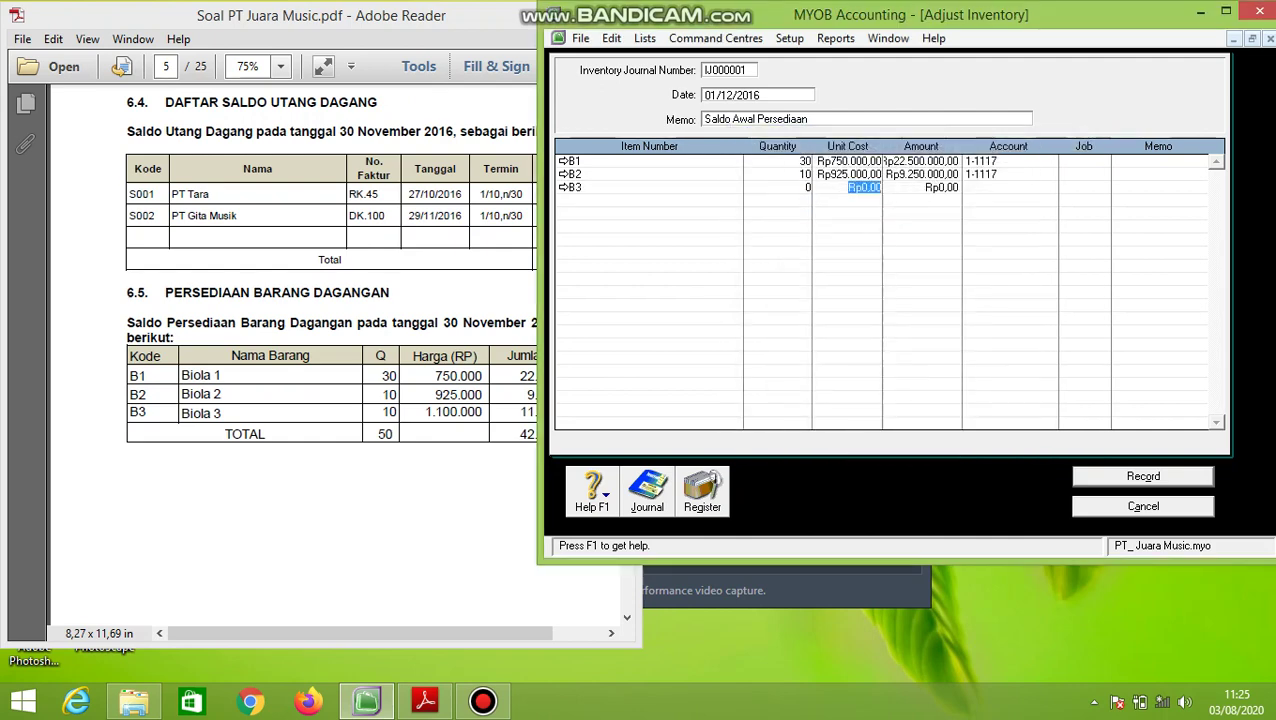
key(shift+Tab)
text(10)
key(Tab)
text(1100000)
key(Tab)
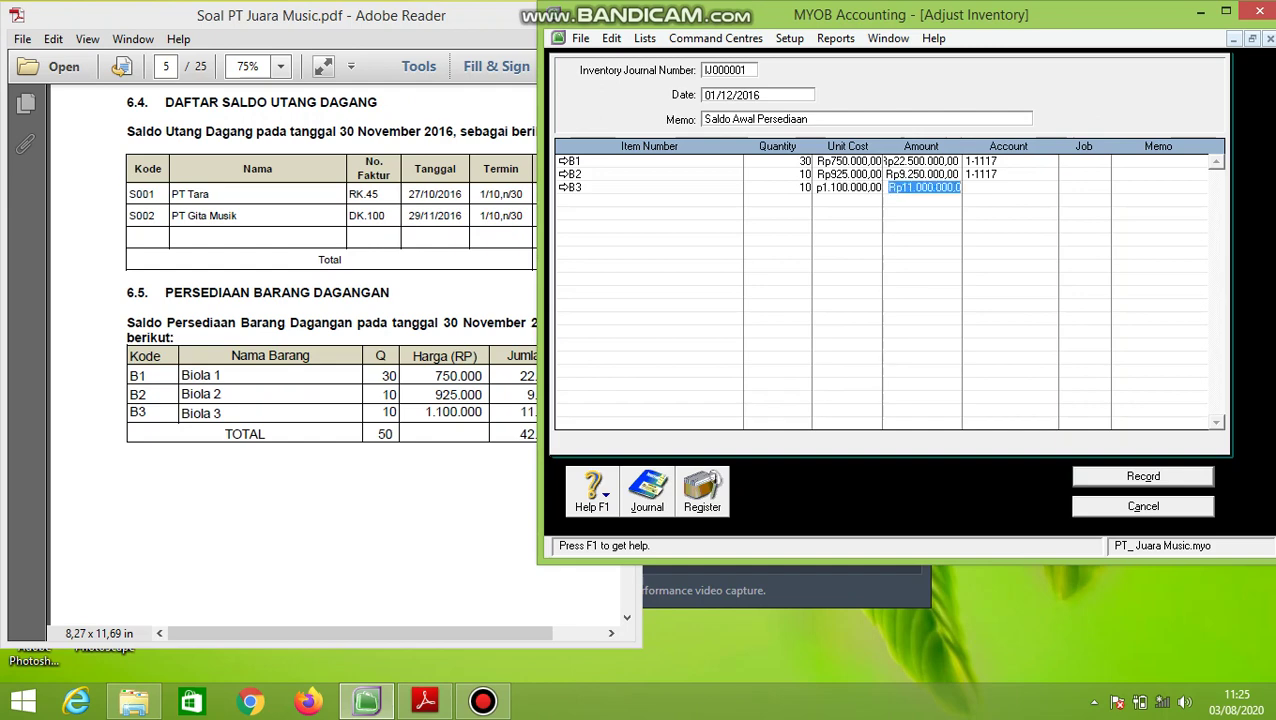
- Assign account 1-1117, Merchandise Inventory, to the B3 line, then record the inventory adjustment and close the form
key(Tab)
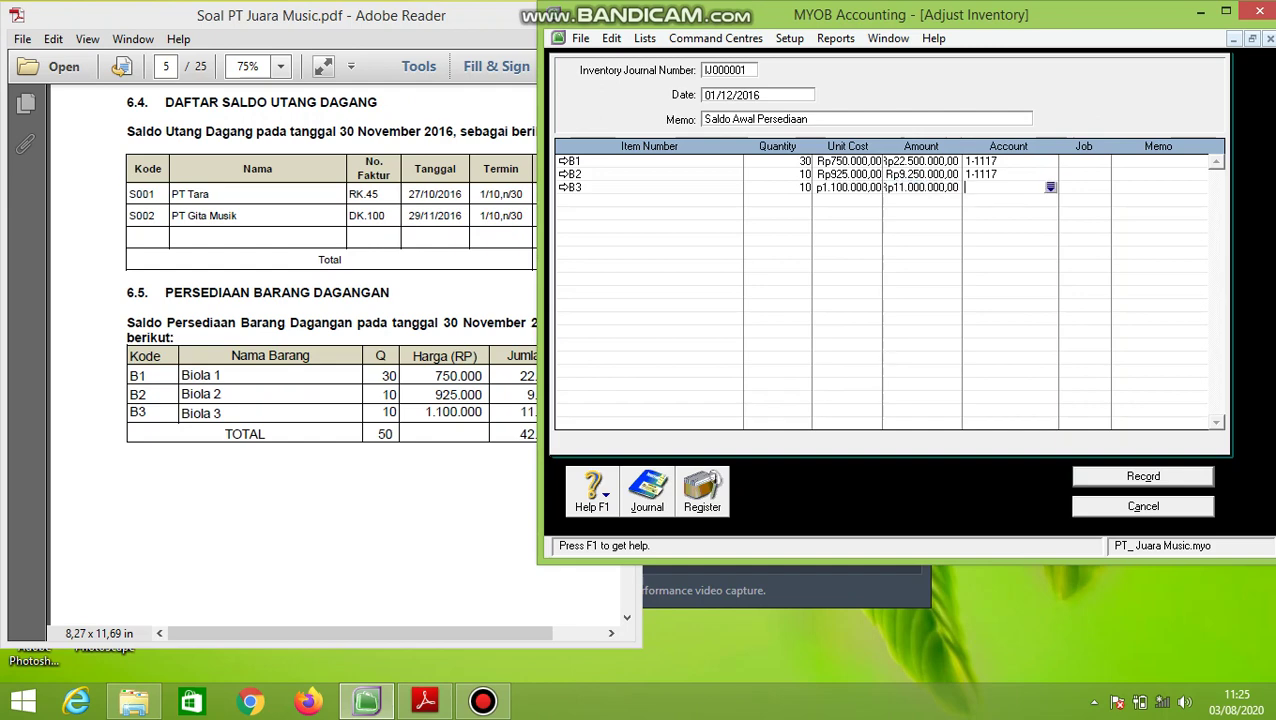
text(6)
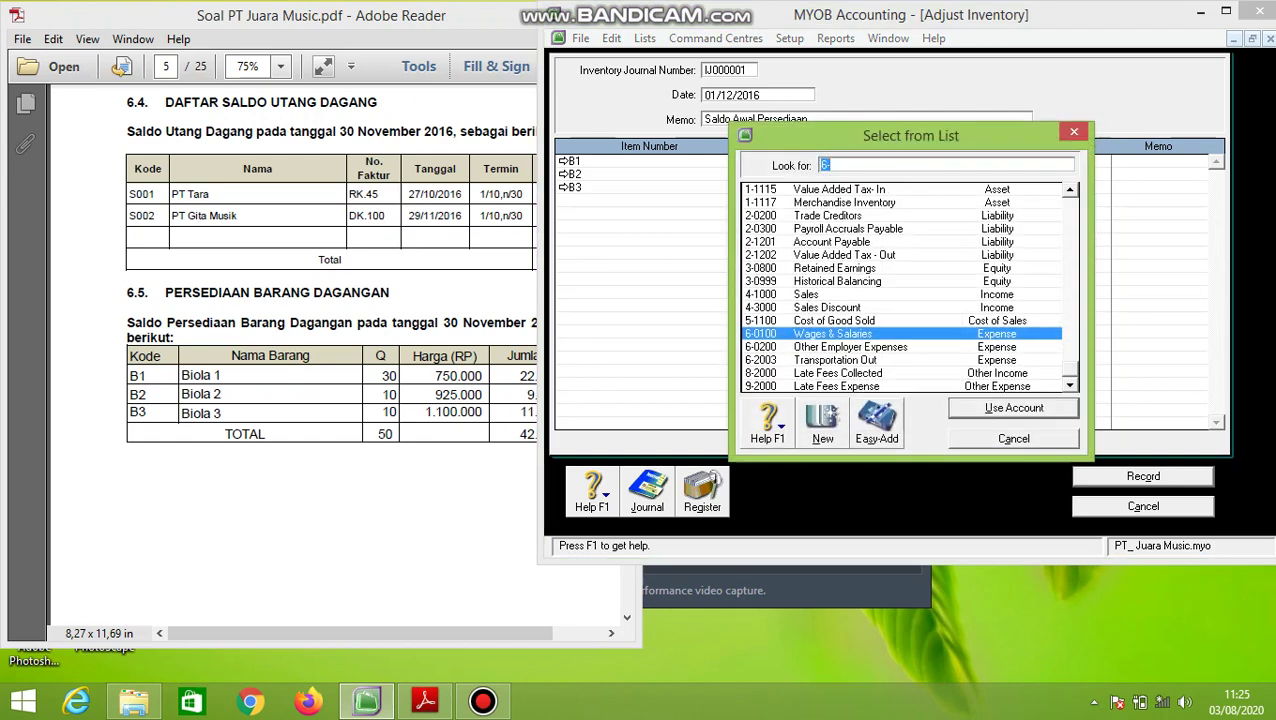
text(1)
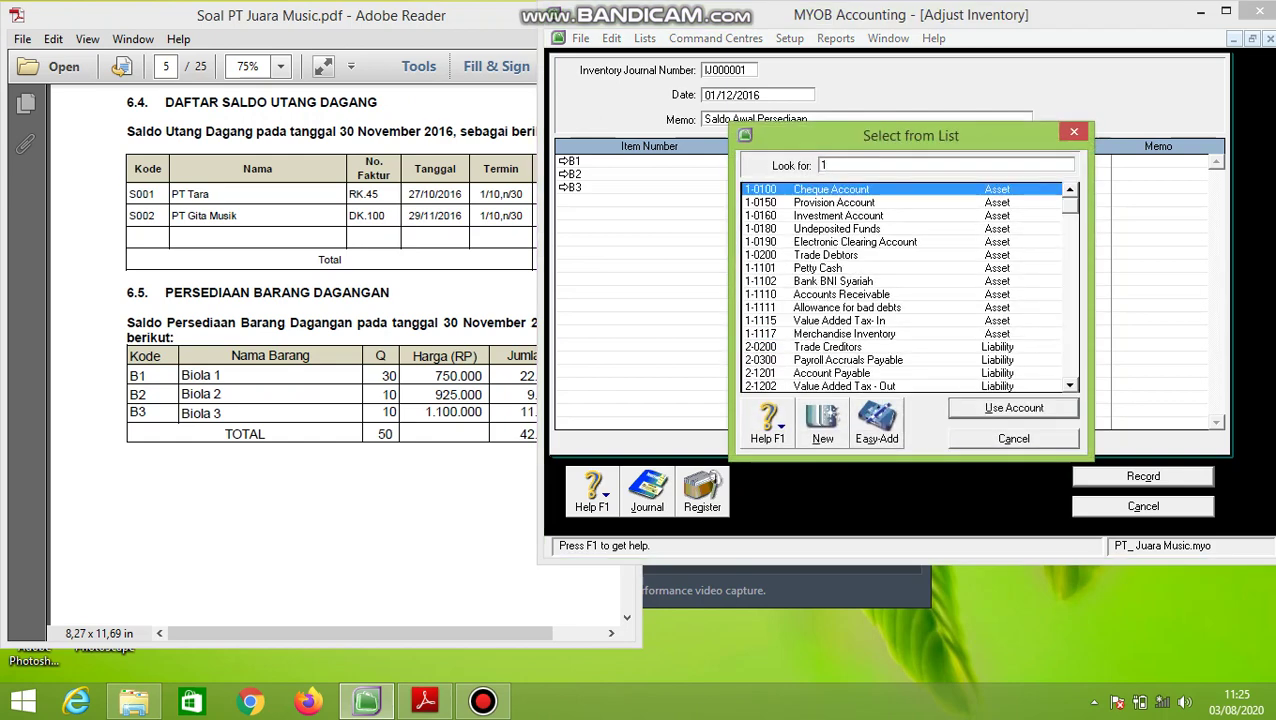
text(1117)
key(Return)
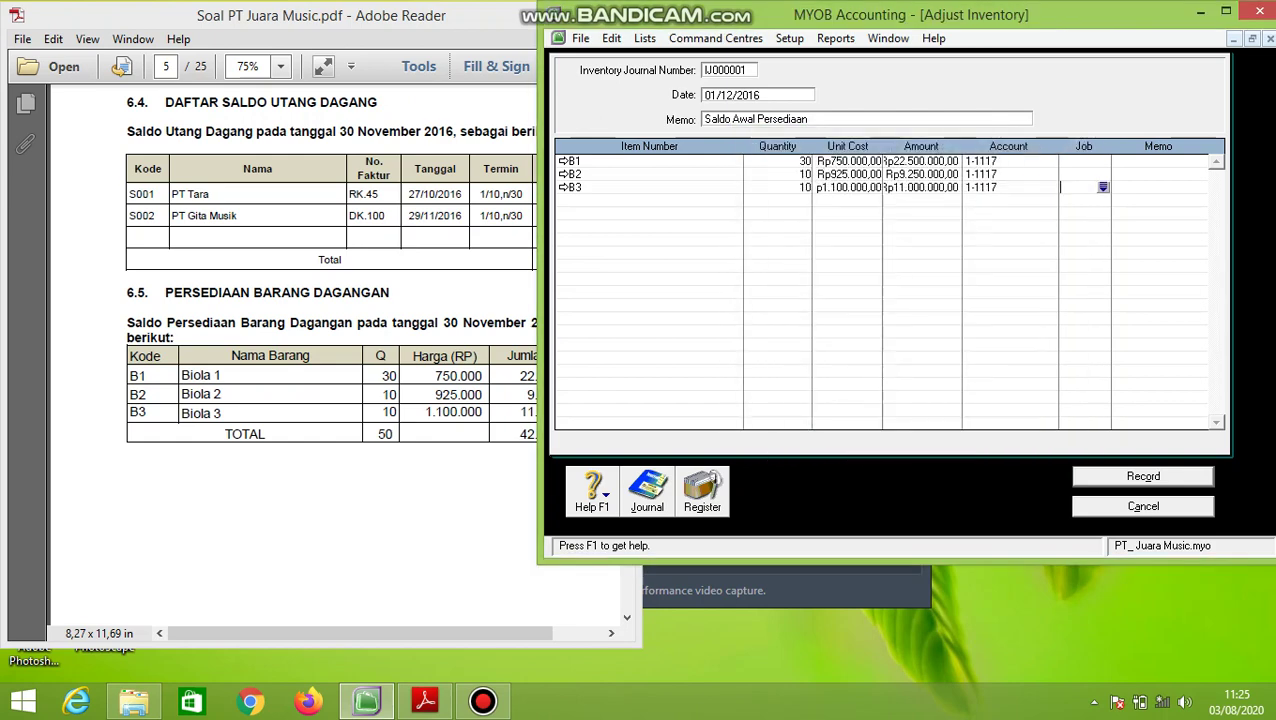
key(alt+c)
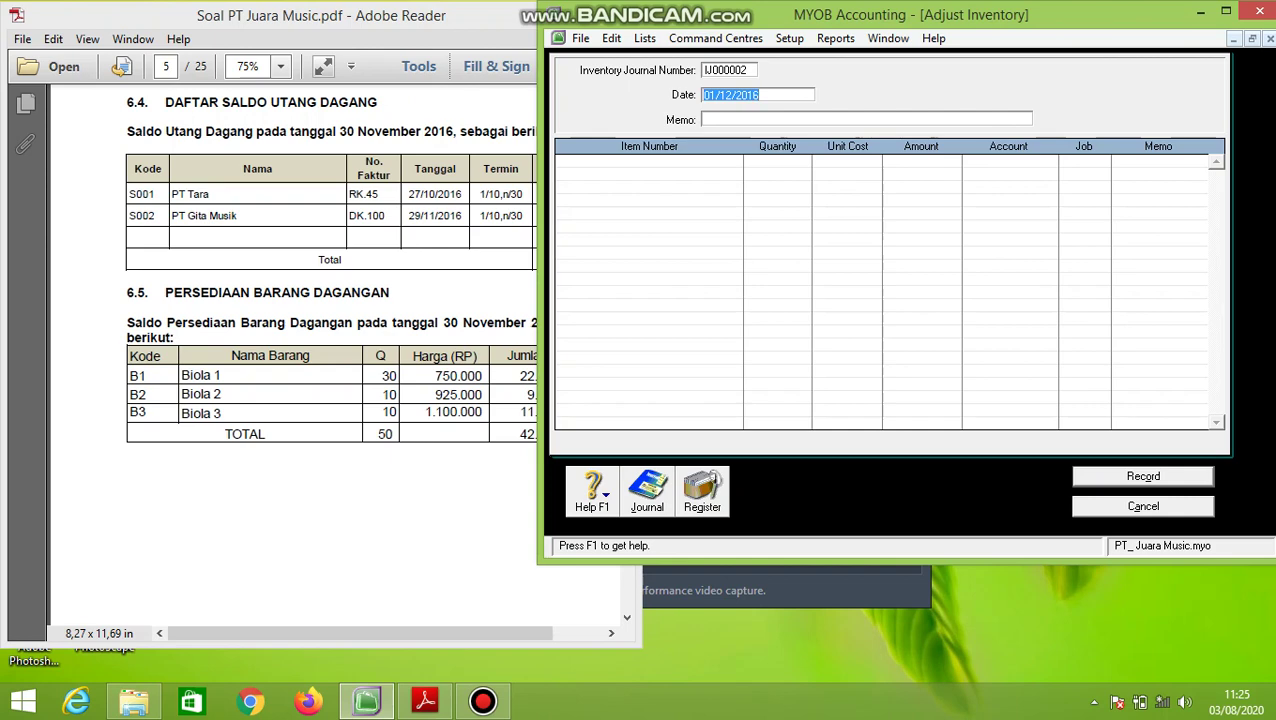
key(Escape)
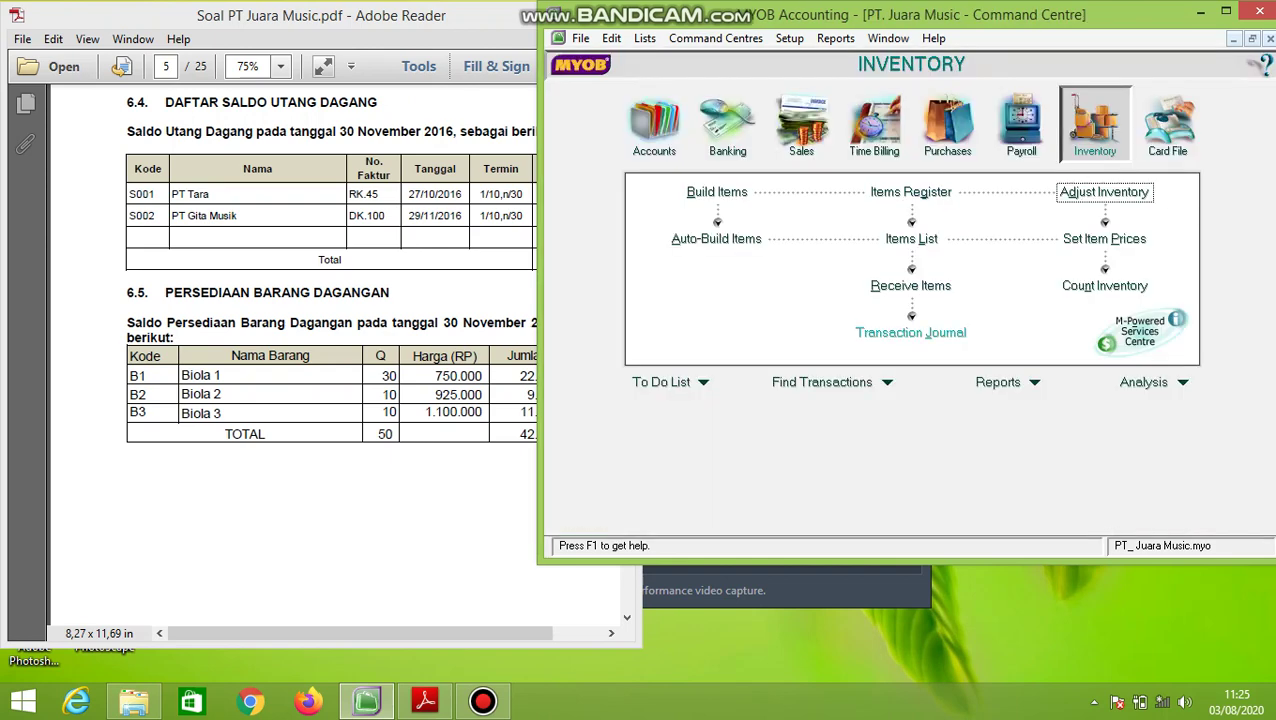
- Review the "Saldo Awal Persediaan" entry among the inventory transactions in the Transaction Journal, with the date range ending 31/12/2016
click(910, 332)
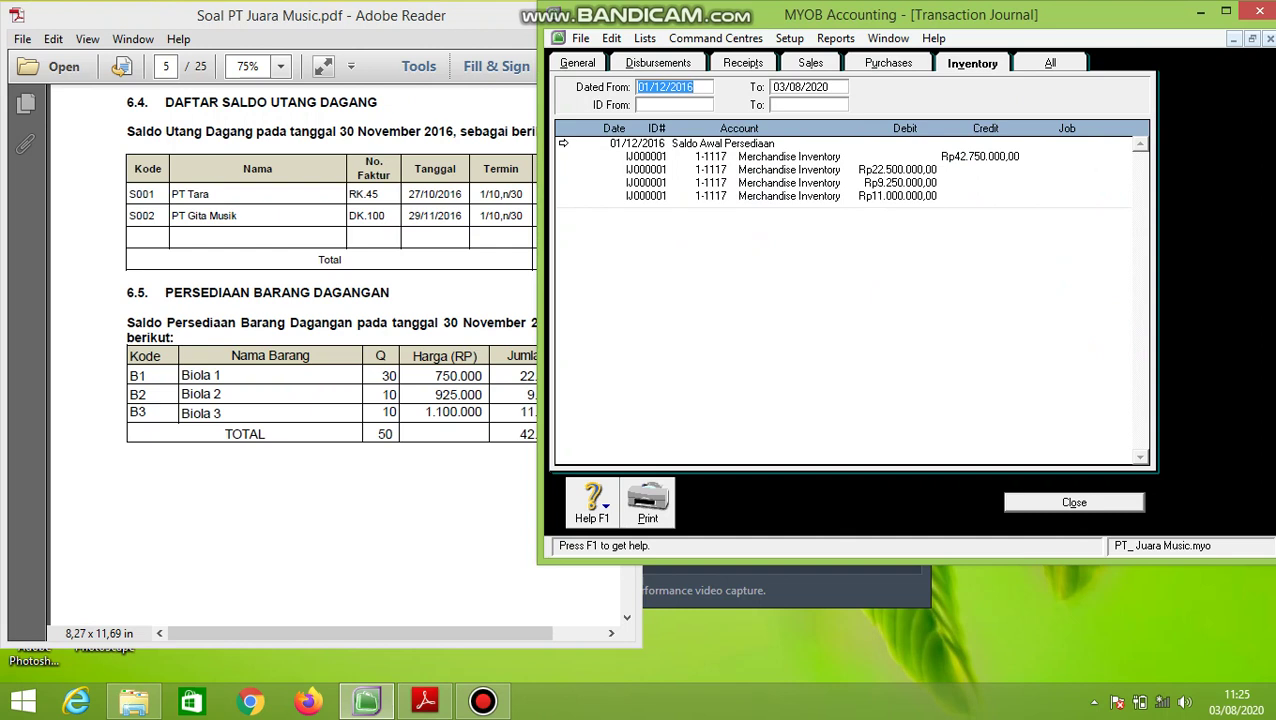
key(alt+g)
key(alt+v)
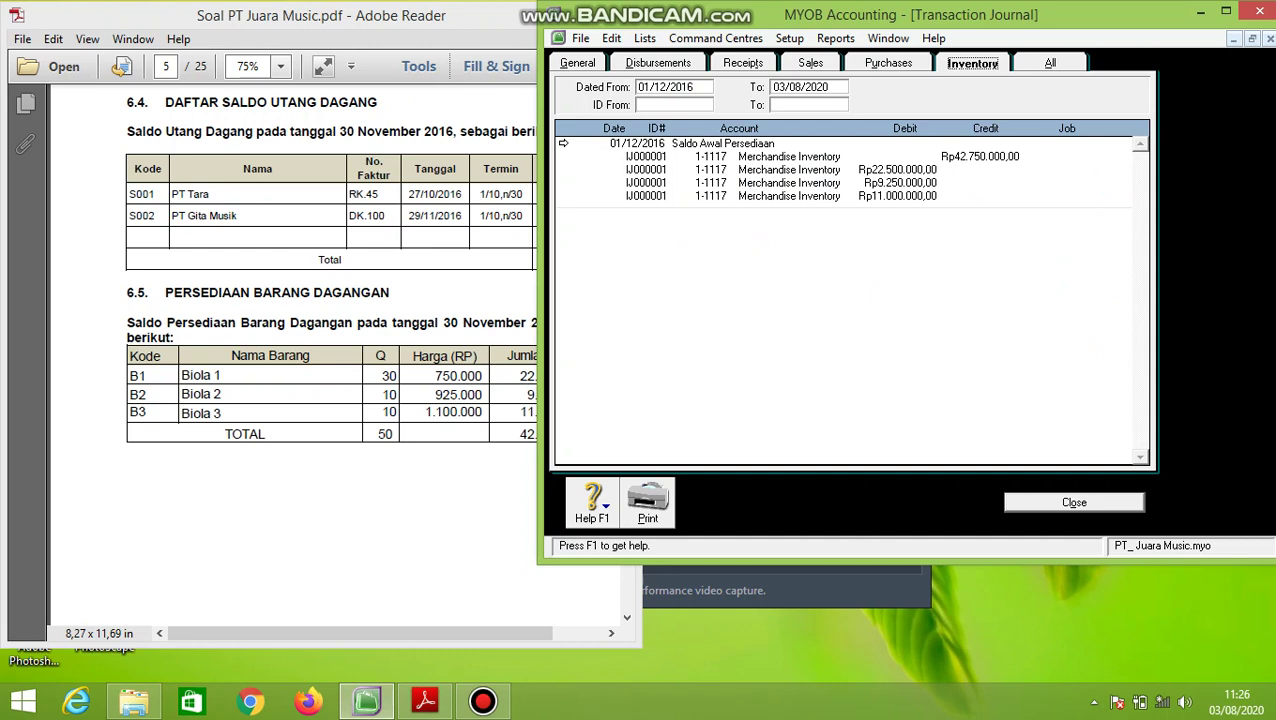
click(647, 87)
key(Tab)
text(31/)
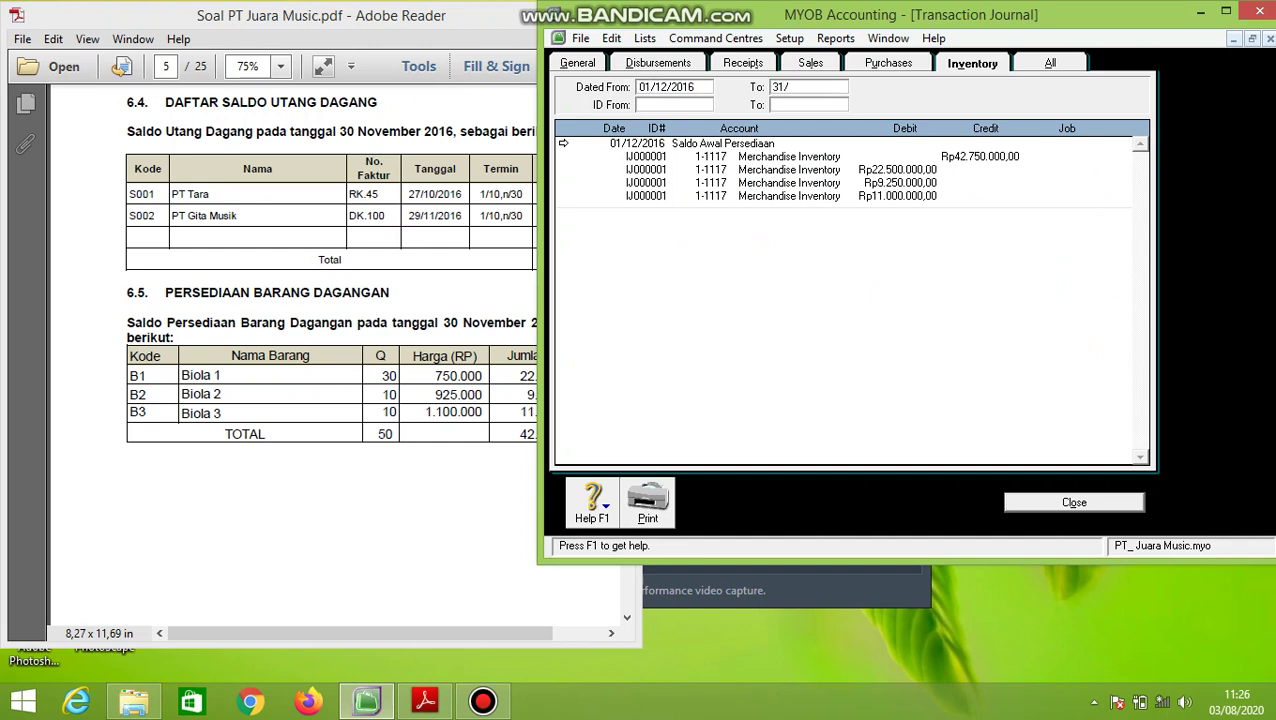
text(12/2016)
click(660, 105)
key(Escape)
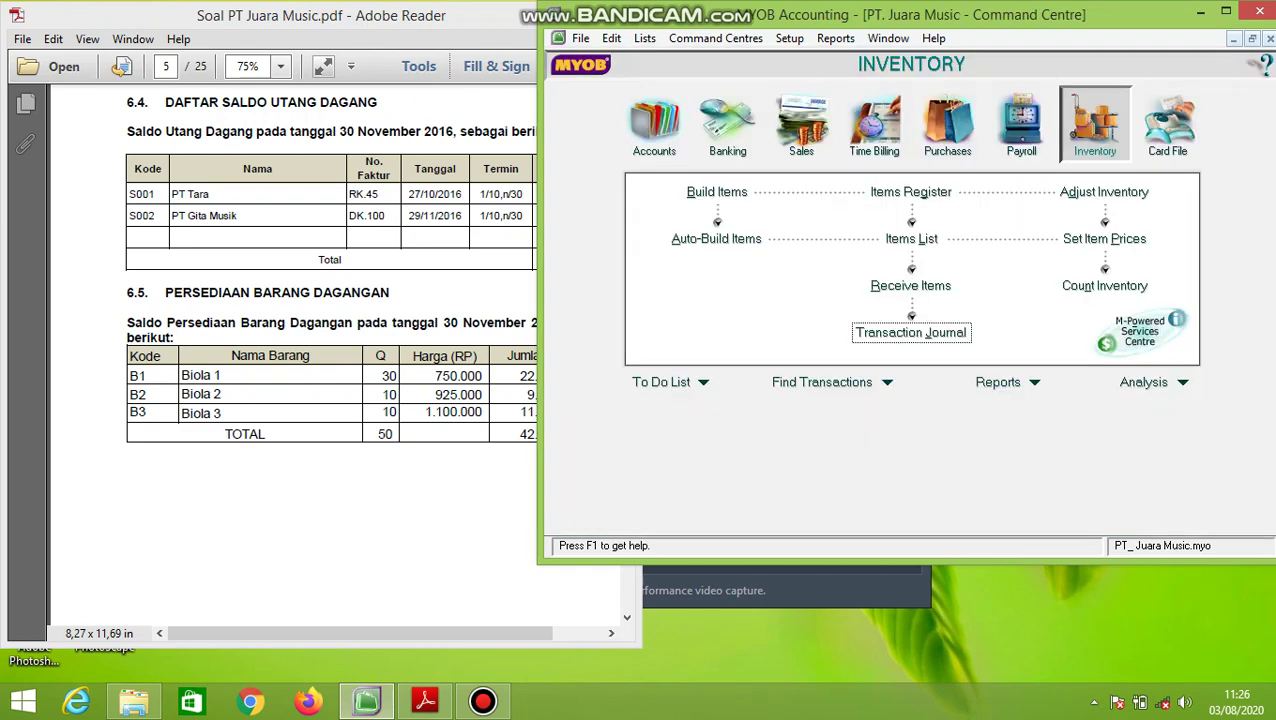
click(483, 705)
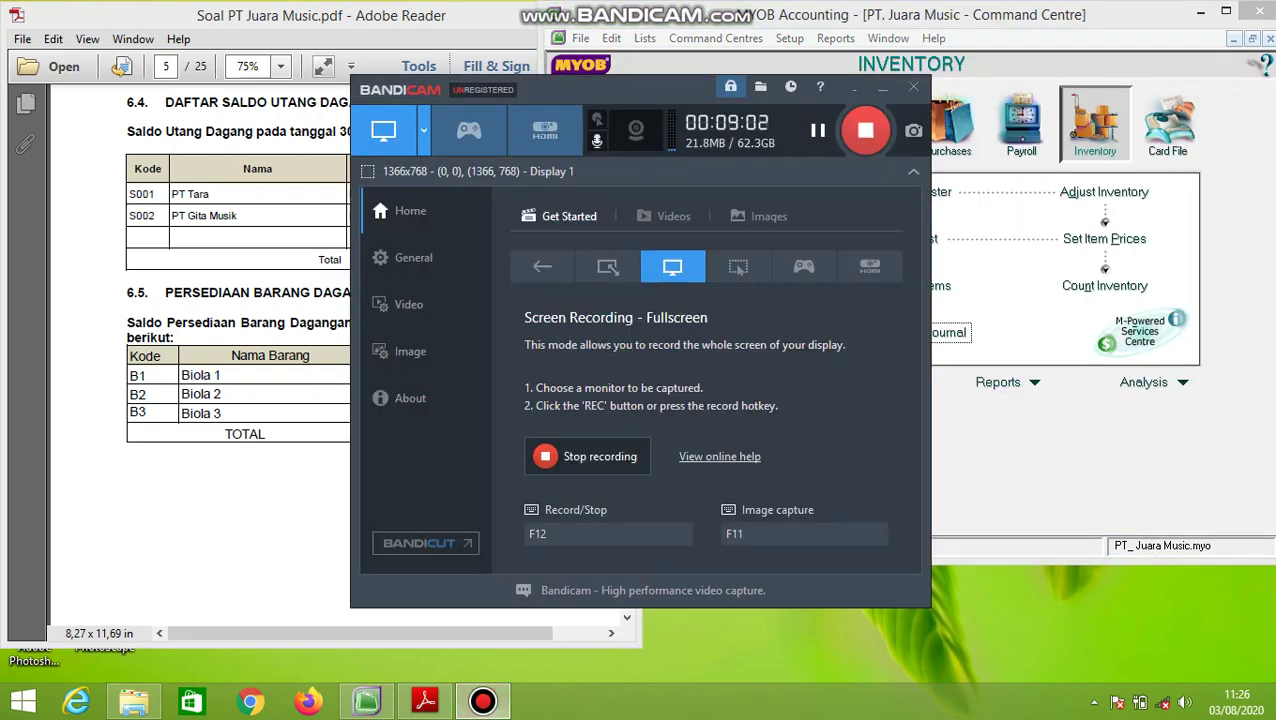